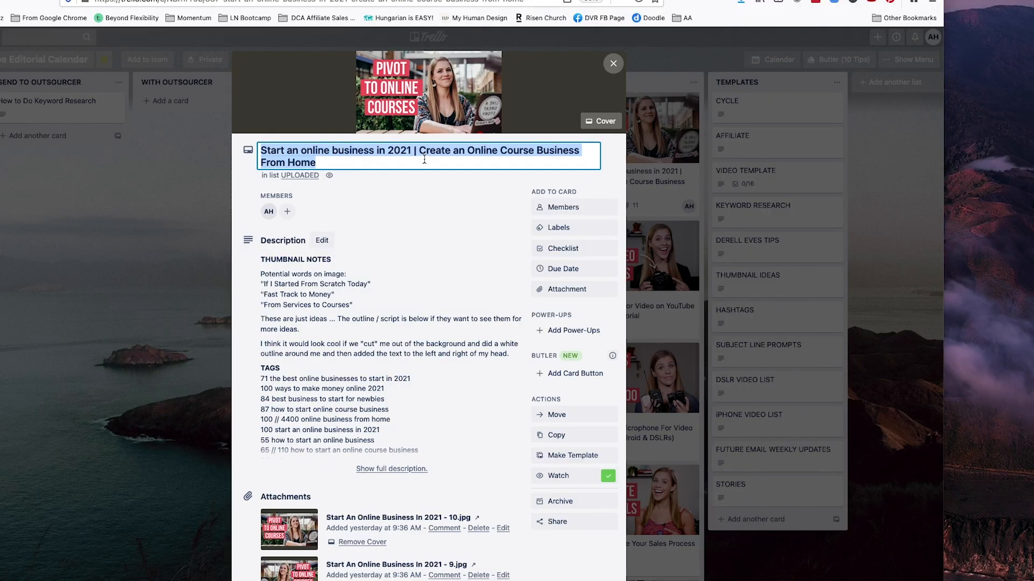
Step: In Finder, rename the MP4 in the EXPORTS folder as "Start an online business in 2021 | Create an Online Course Business From Home"
key("super+Tab")
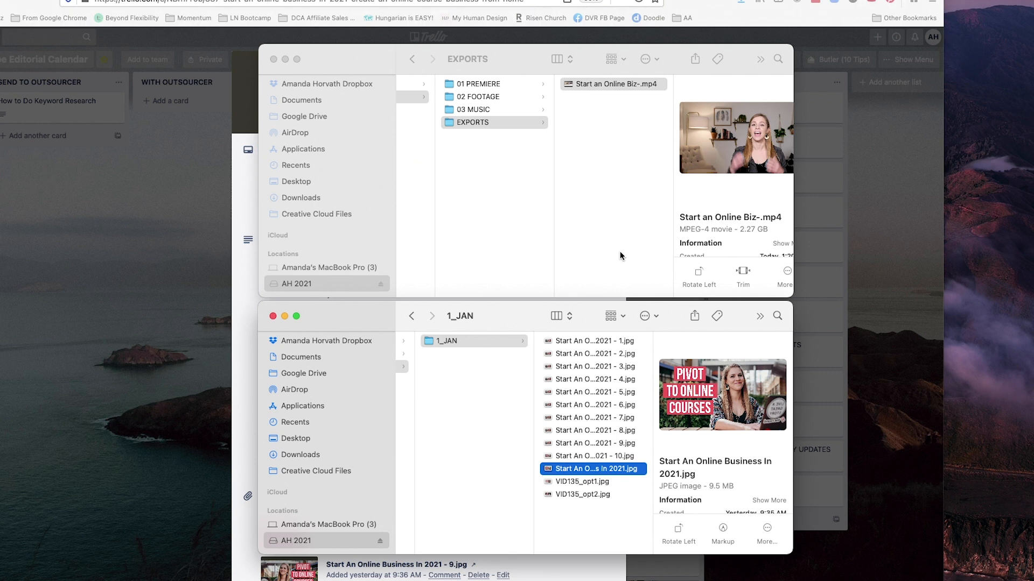
left_click(594, 84)
key("Return")
type("in 2021 | Create an Online Course Business From Home")
left_click(617, 169)
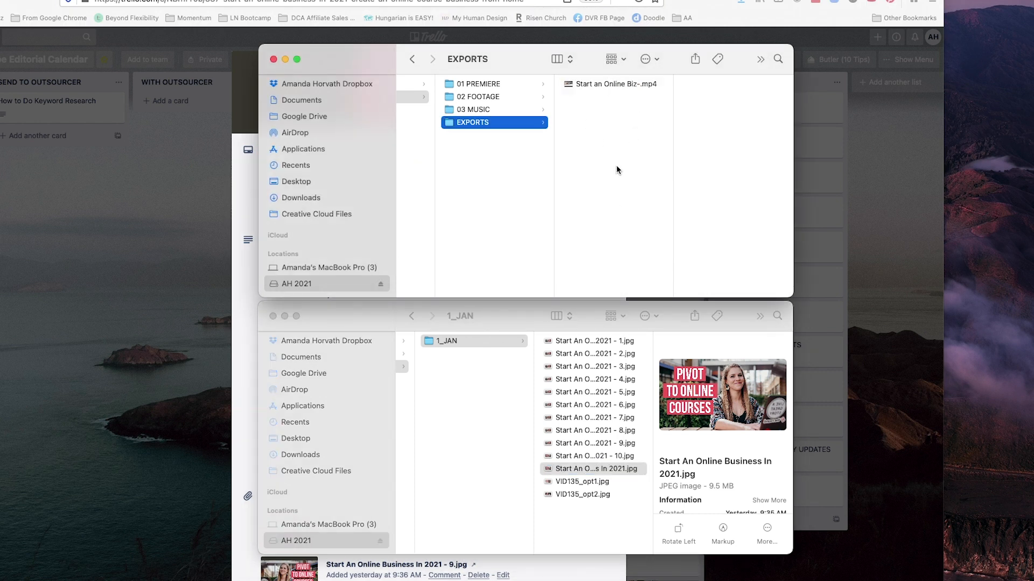
Step: Rename the selected thumbnail JPG in 1_JAN as "Start an online business in 2021 | Create an Online Course Business From Home"
left_click(574, 472)
key("Return")
type("Start an Online Business in 2021 | Create an Online Course Business From Home")
left_click(618, 520)
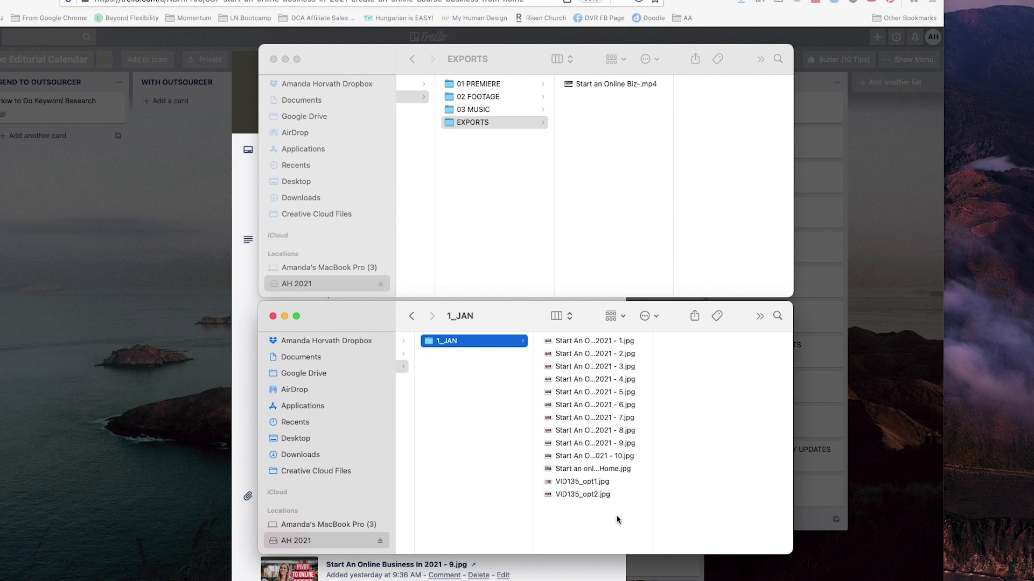
Step: Show the file info windows of the renamed thumbnail and the exported MP4 and place them side by side
left_click(602, 468)
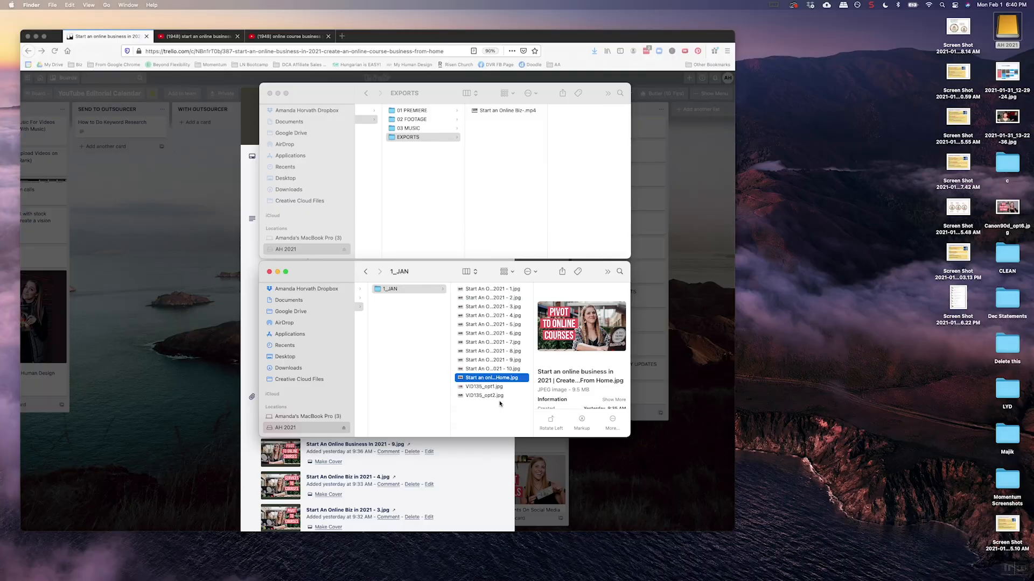
key("super+i")
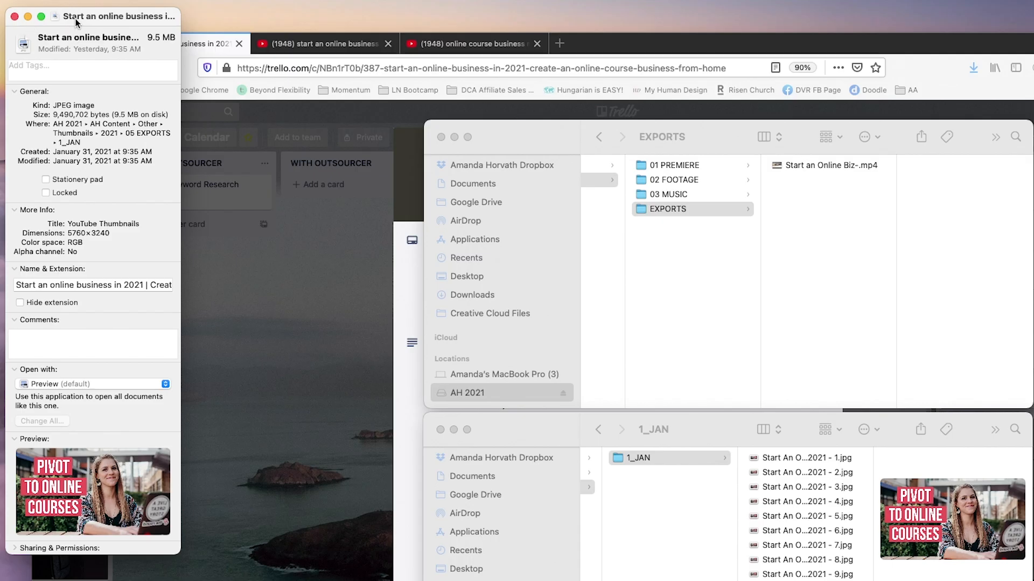
left_click_drag(75, 22, 114, 18)
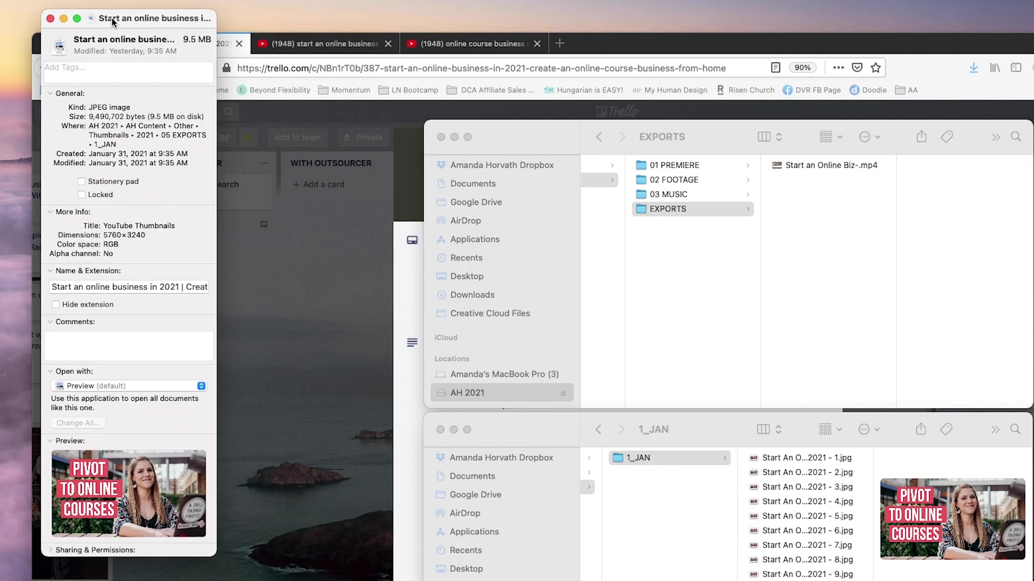
left_click(845, 165)
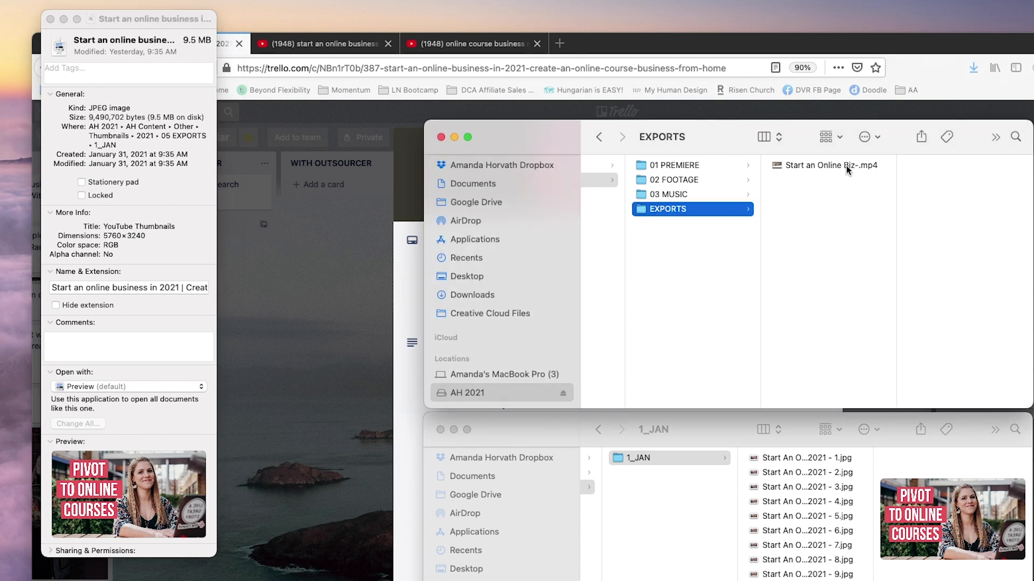
left_click(845, 165)
key("super+i")
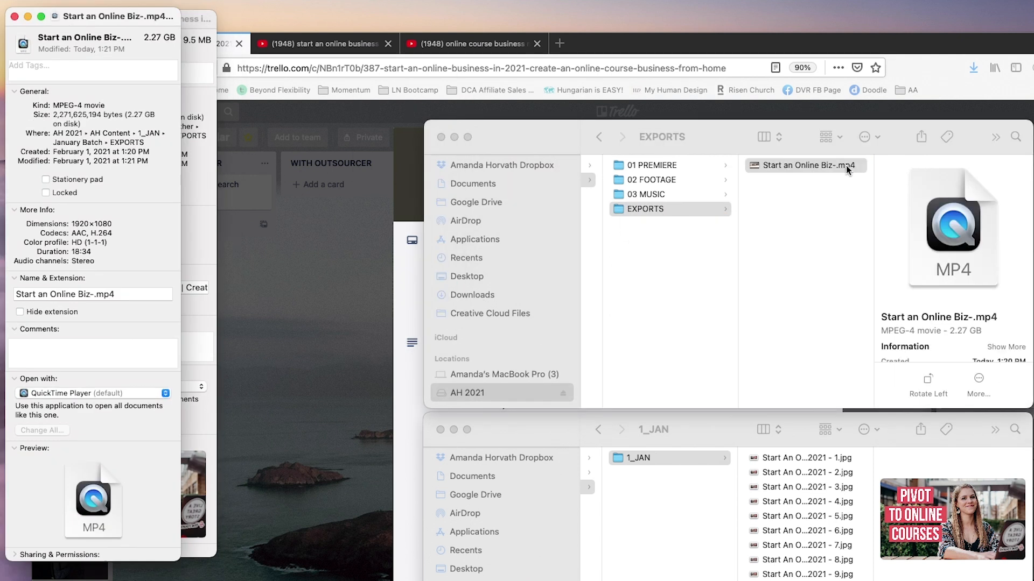
left_click_drag(77, 22, 296, 18)
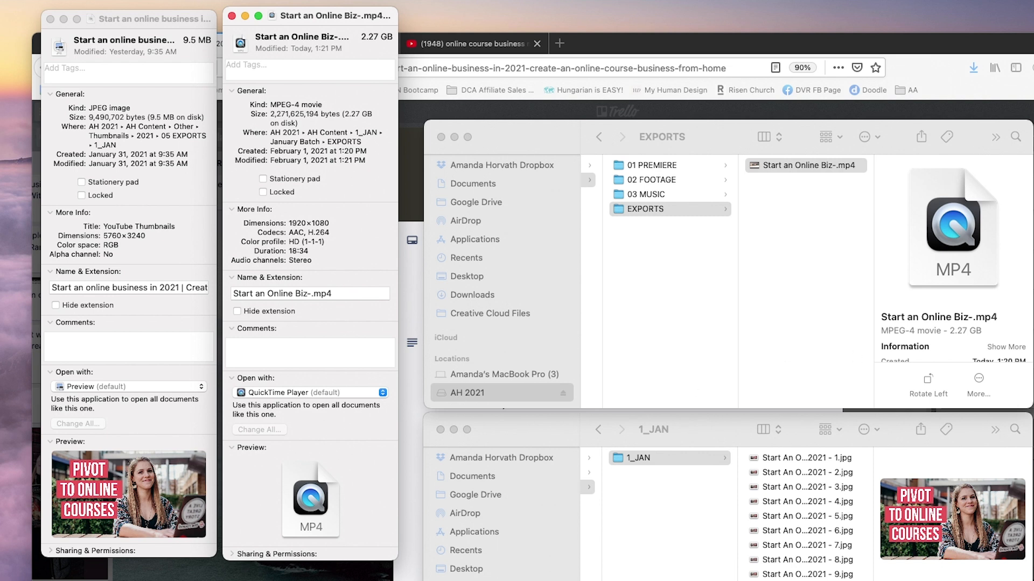
Step: Copy the comma-separated tag list from the Trello card's description and add it as tags to the thumbnail file
left_click(1033, 357)
scroll(440, 519, "down", 1)
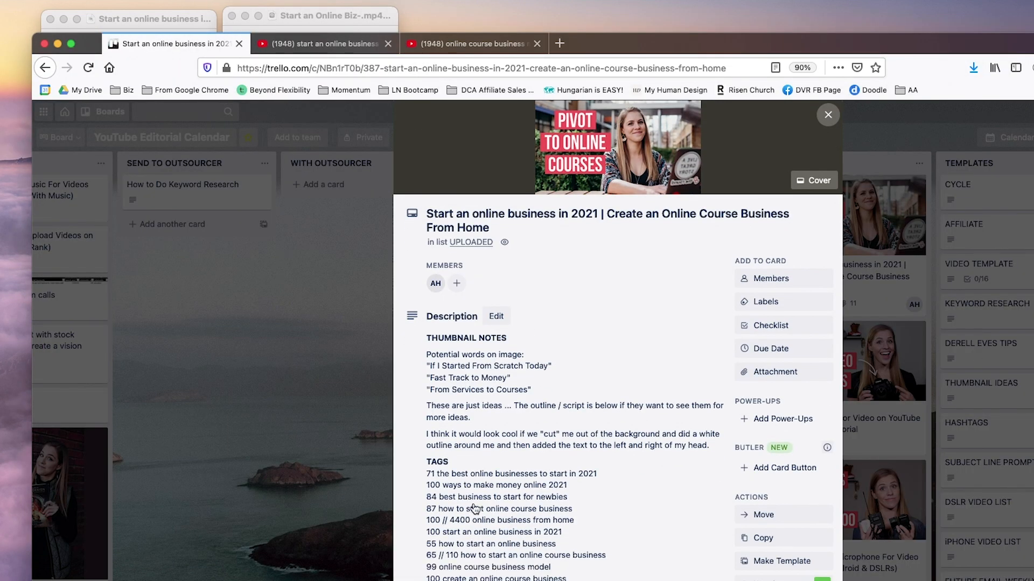
scroll(489, 478, "down", 4)
left_click(492, 556)
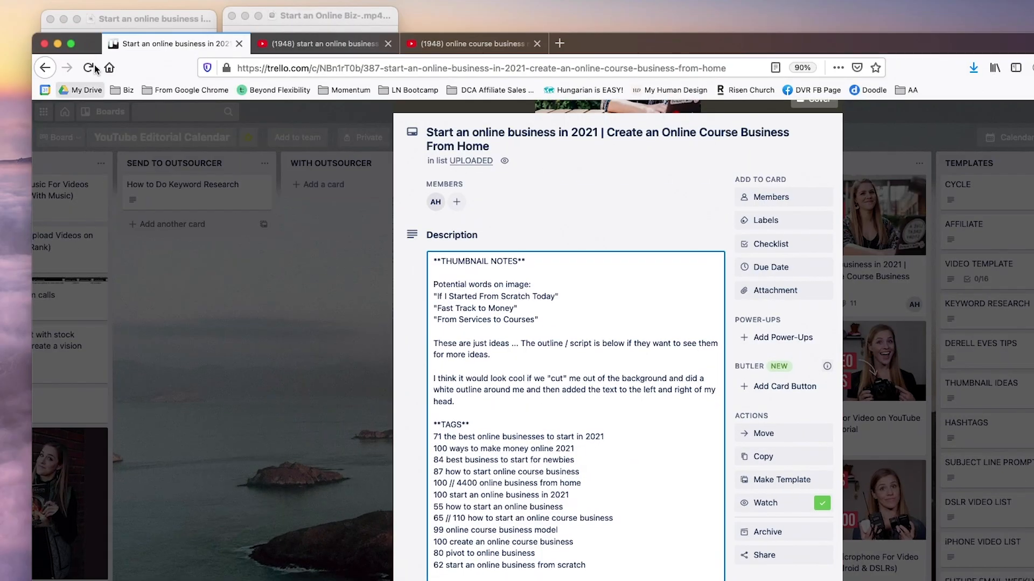
left_click(135, 12)
left_click(93, 70)
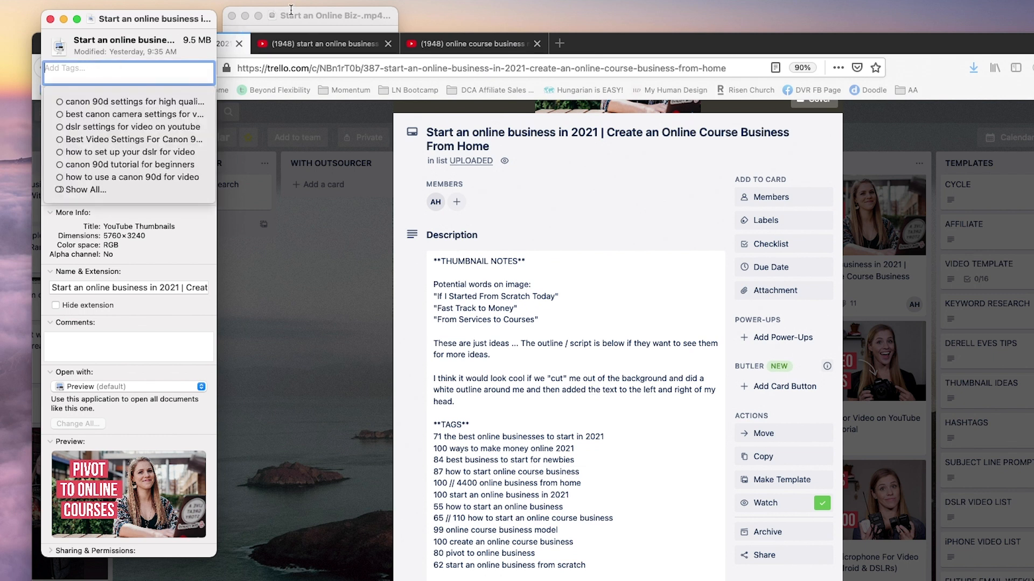
key("super+v")
Step: Add the same copied tag list to the tags of the MP4 video file
left_click(312, 18)
left_click(286, 65)
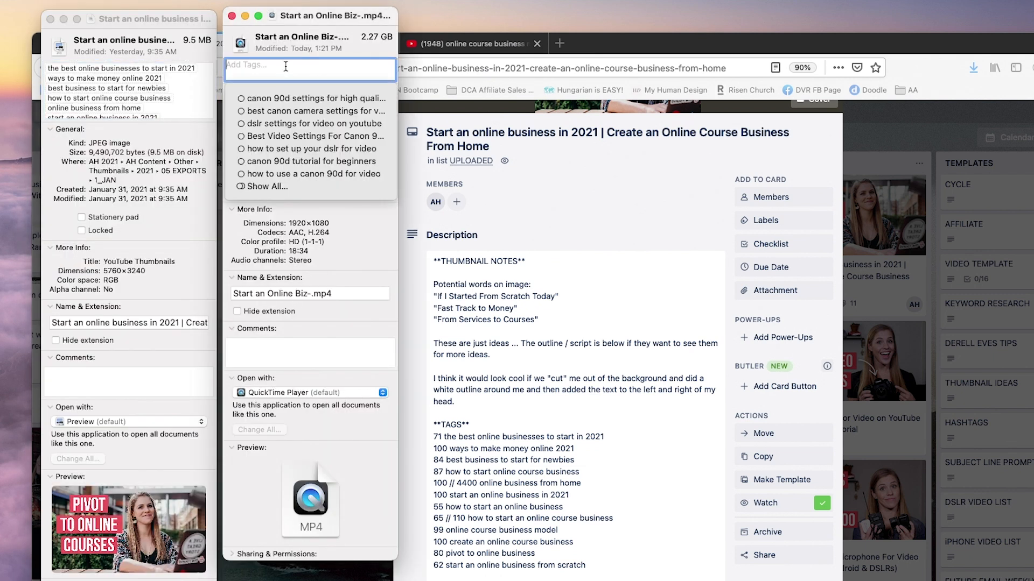
key("super+v")
key("Return")
Step: Copy the three introductory DESCRIPTION paragraphs from the Trello card into the comments of the thumbnail and video files, and close both info windows
left_click(540, 512)
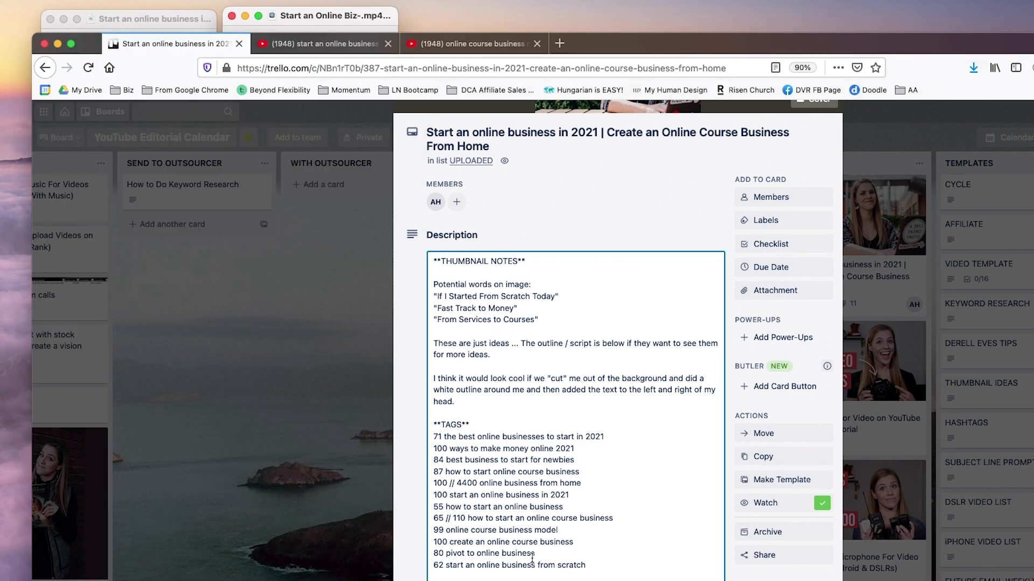
scroll(536, 544, "down", 2)
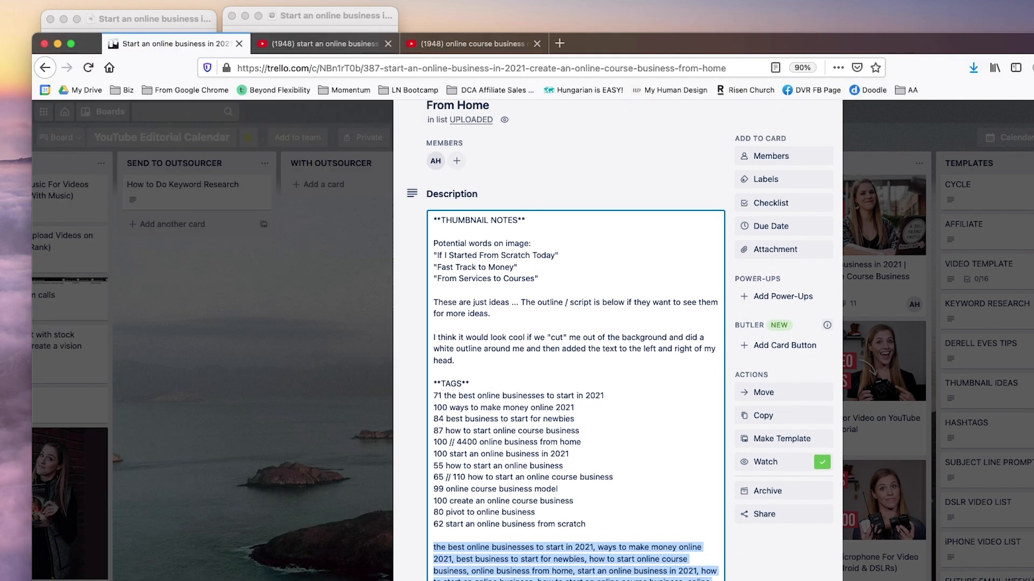
left_click_drag(265, 401, 324, 478)
key("super+c")
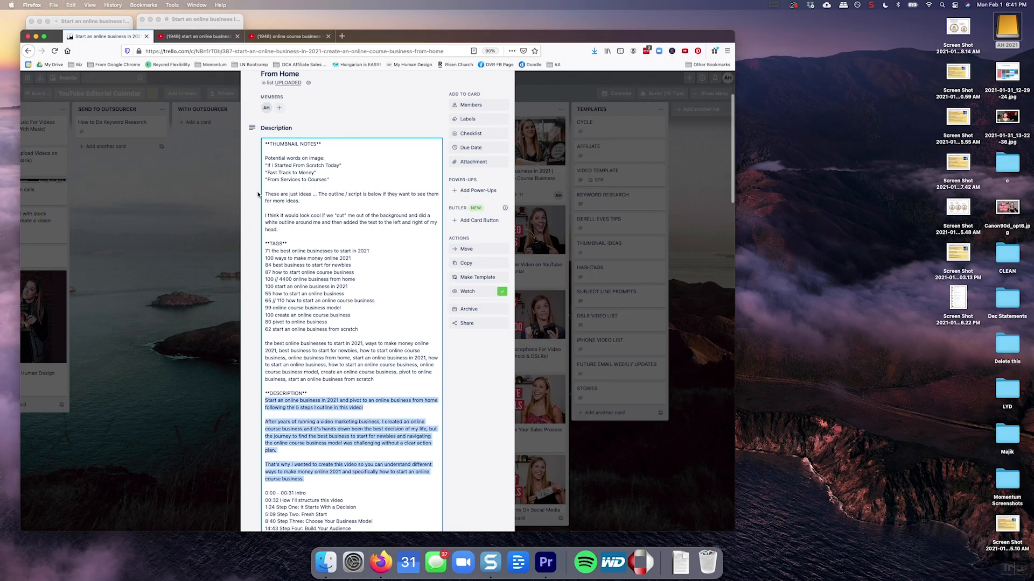
left_click(81, 22)
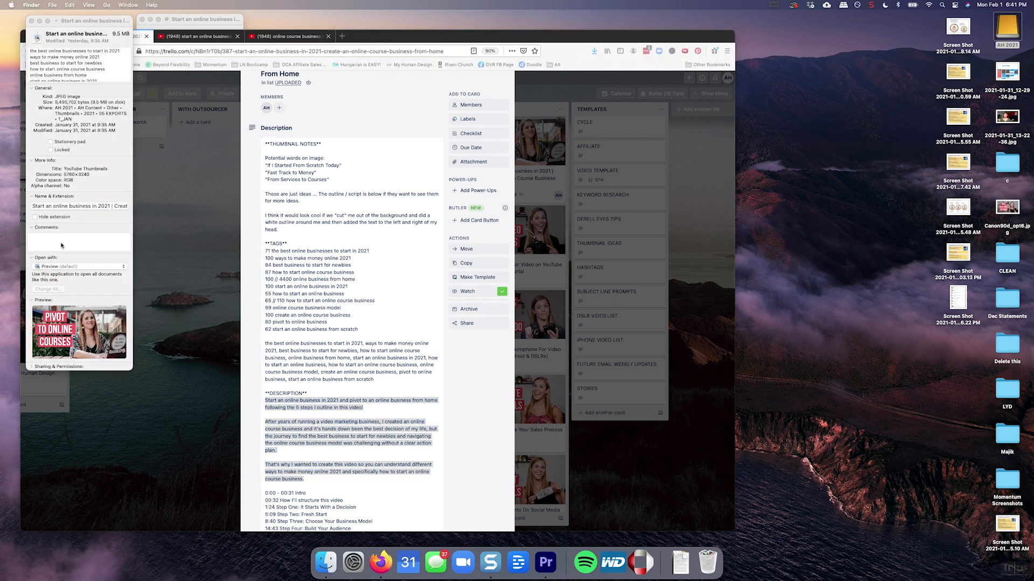
key("super+v")
left_click(140, 19)
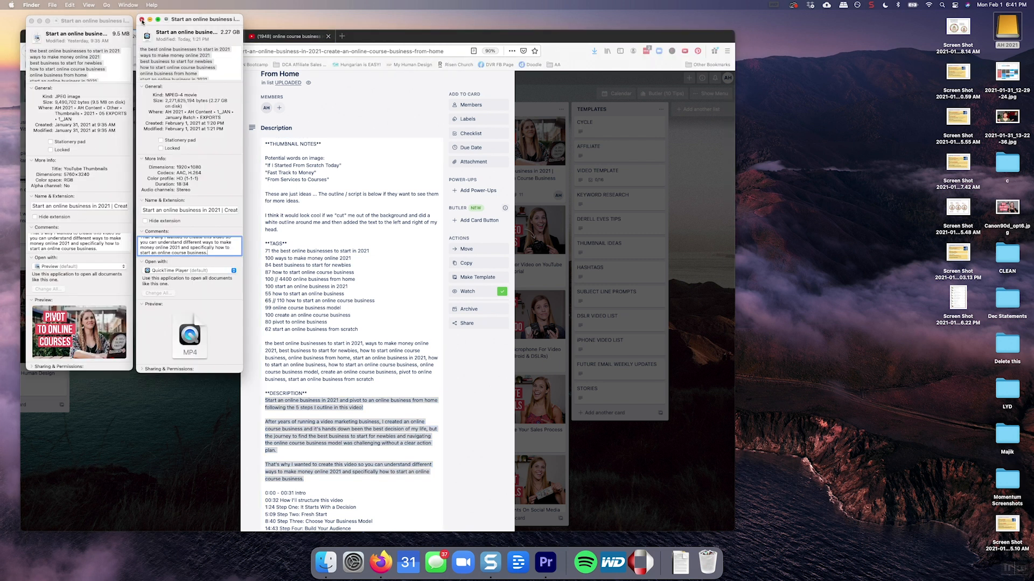
left_click(141, 20)
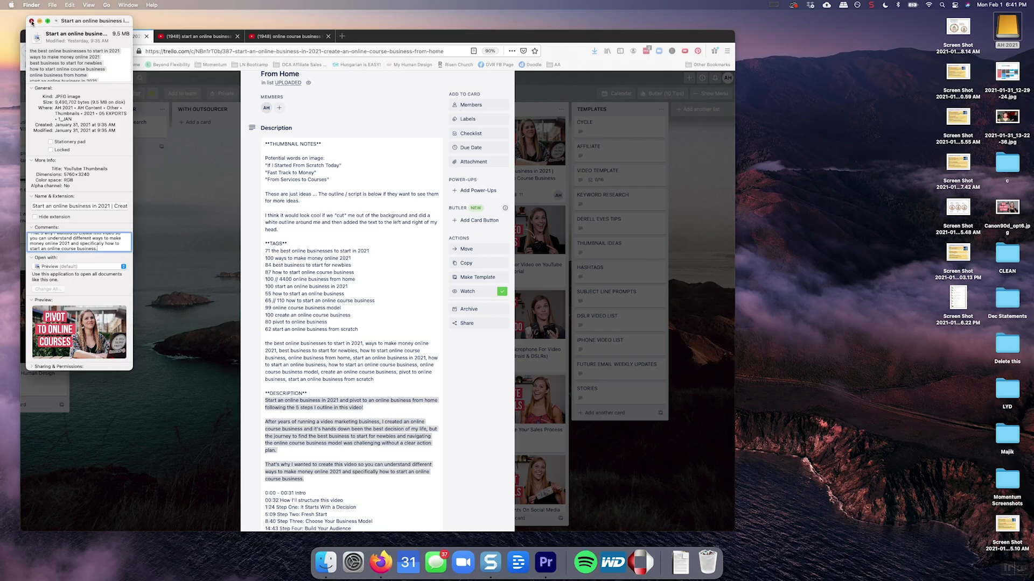
left_click(31, 21)
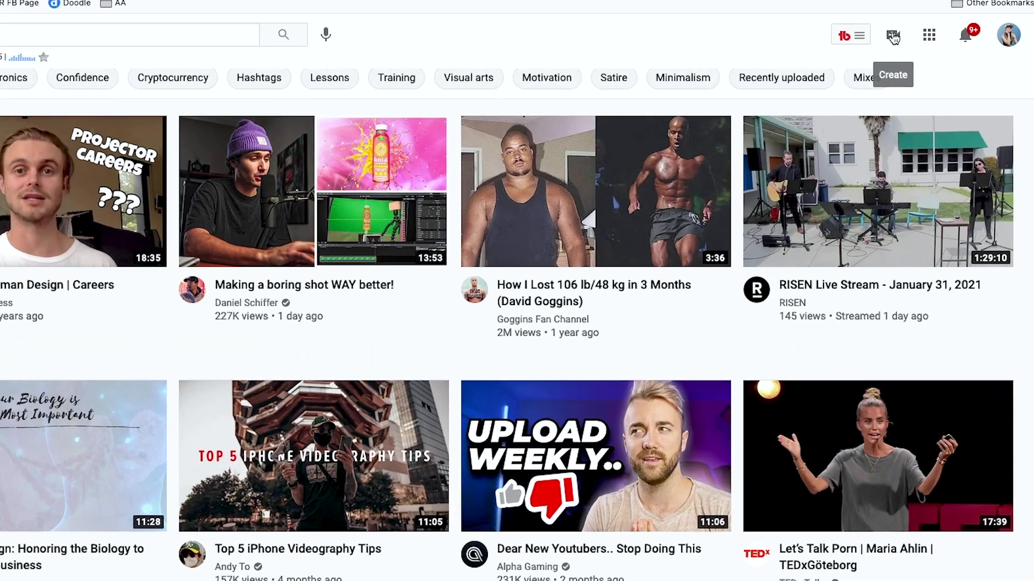
Step: Start a new video upload on YouTube and add the renamed MP4 from the EXPORTS folder, with Finder in split view beside it
left_click(892, 36)
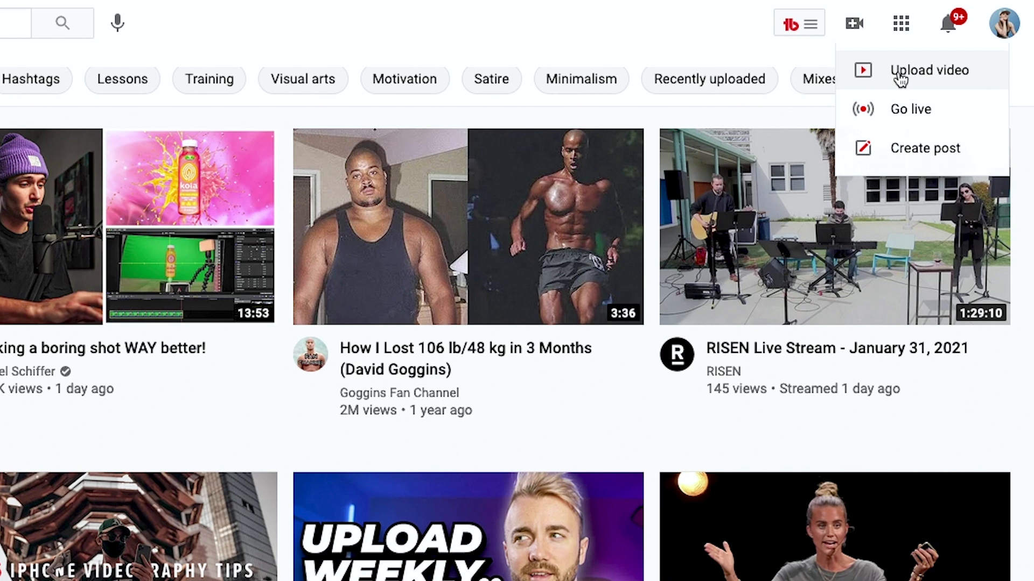
left_click(926, 76)
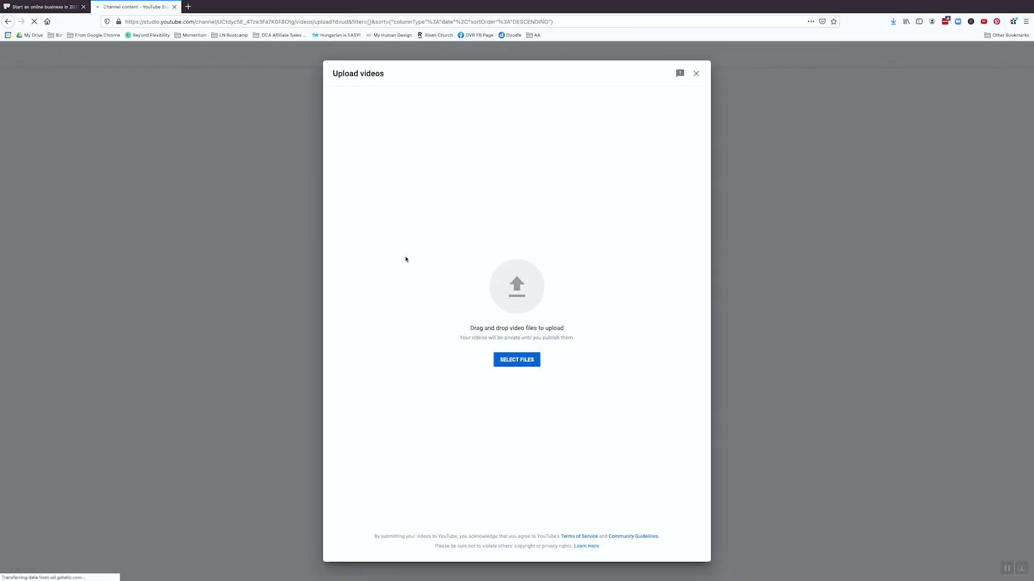
mouse_move(425, 578)
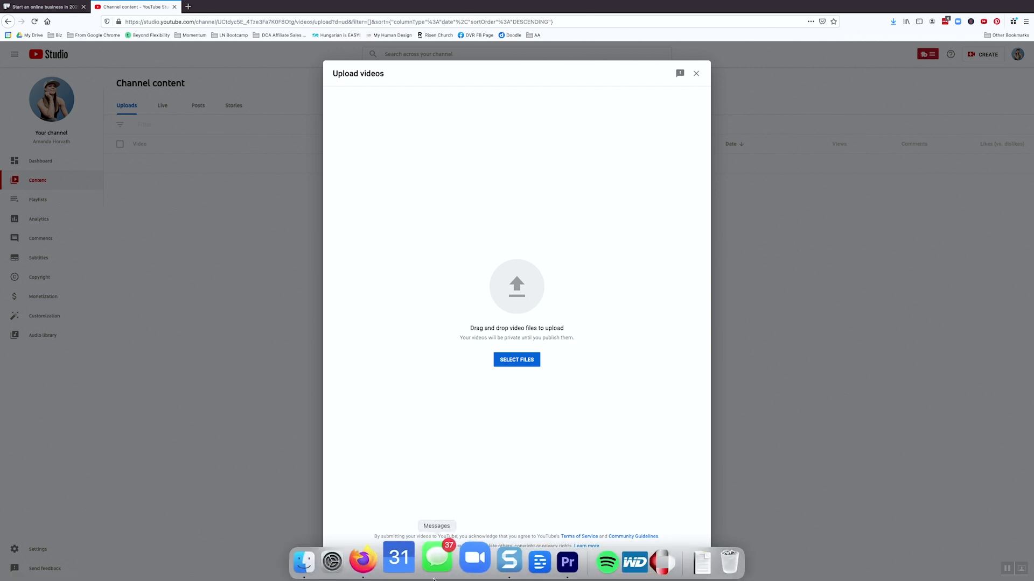
left_click(331, 571)
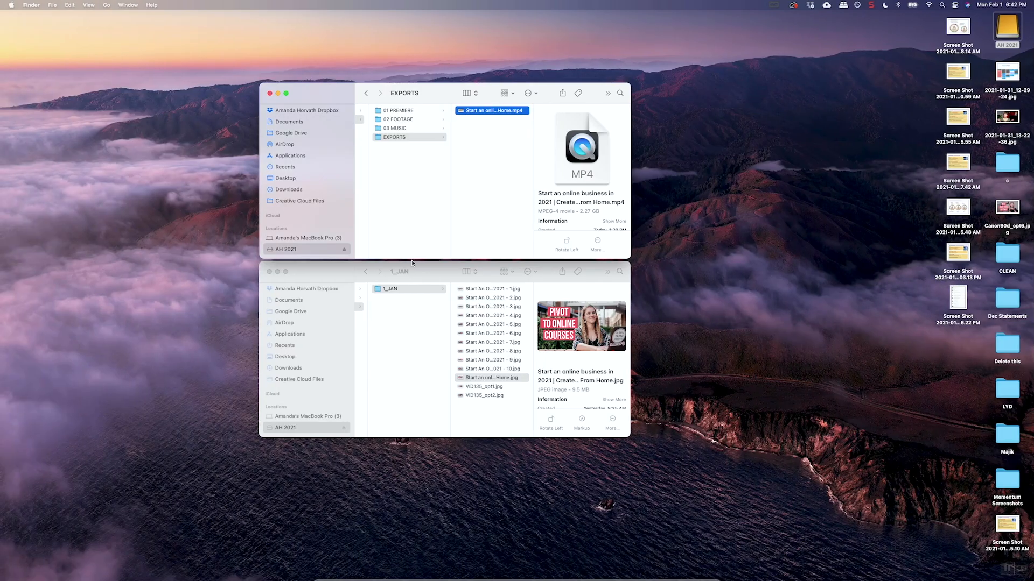
left_click_drag(446, 215, 521, 30)
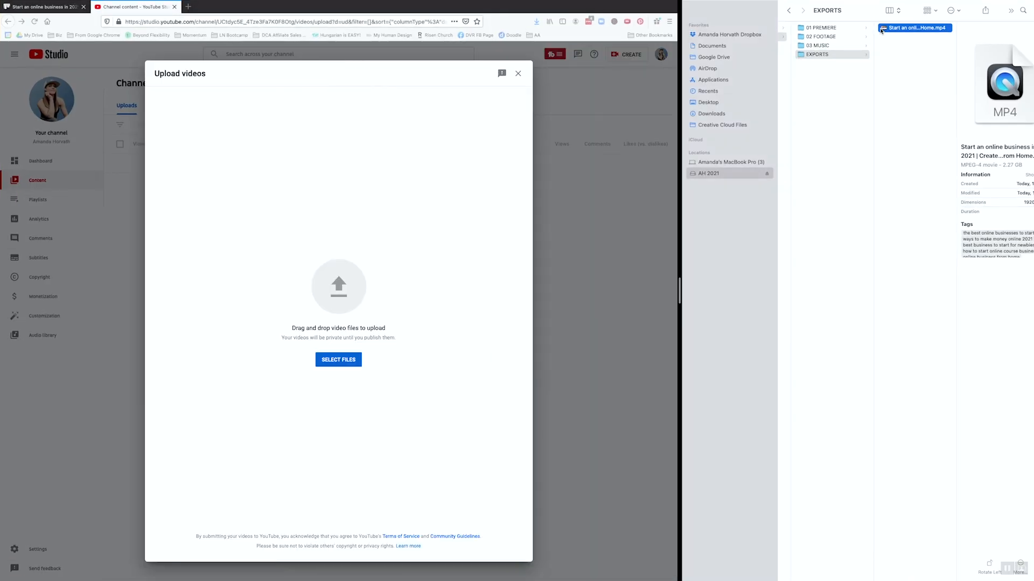
left_click_drag(880, 29, 193, 161)
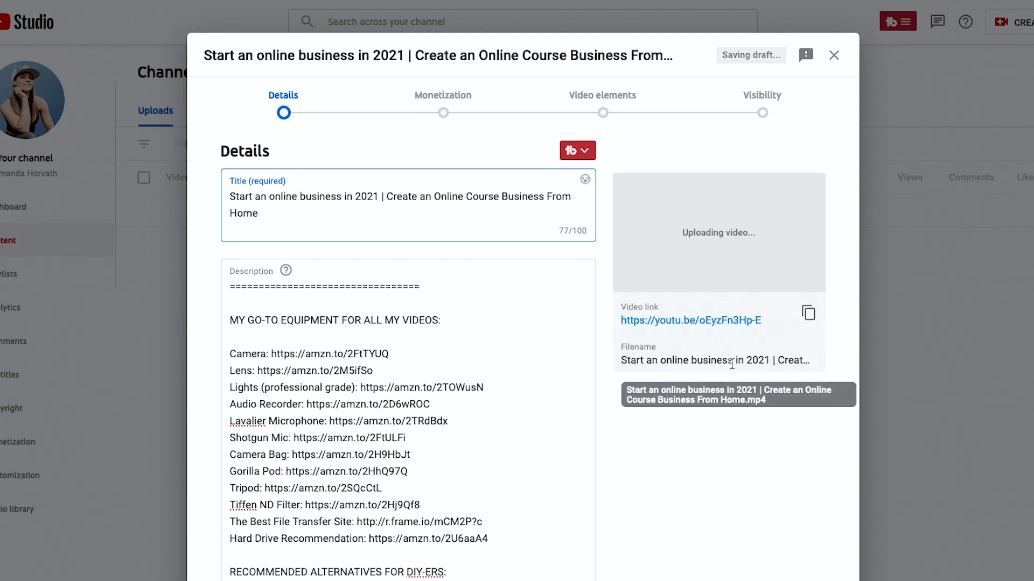
Step: Capitalize "Online" and "Business" in the first part of the video title so it reads "Start an Online Business in 2021"
left_click_drag(288, 216, 212, 194)
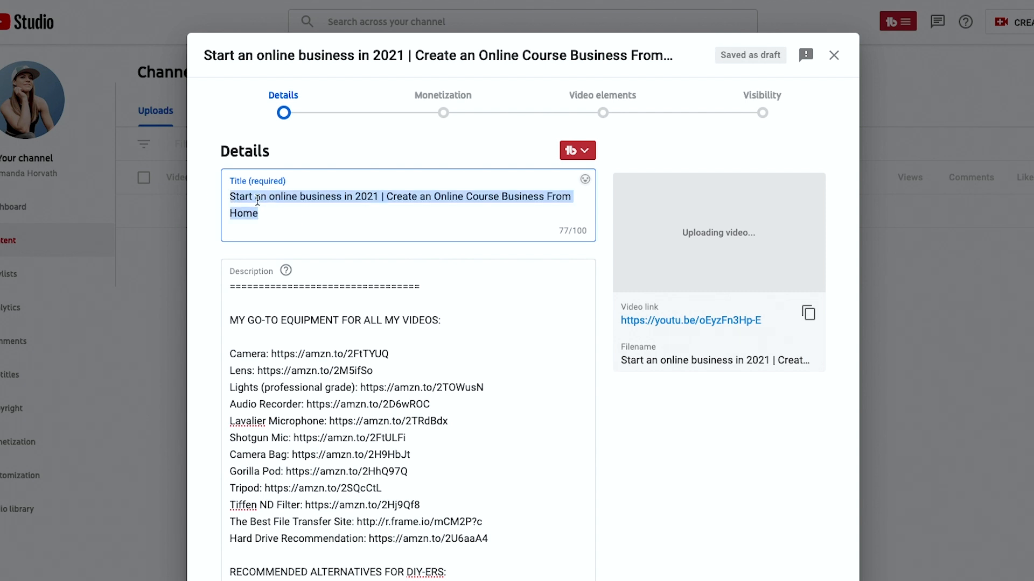
left_click(317, 209)
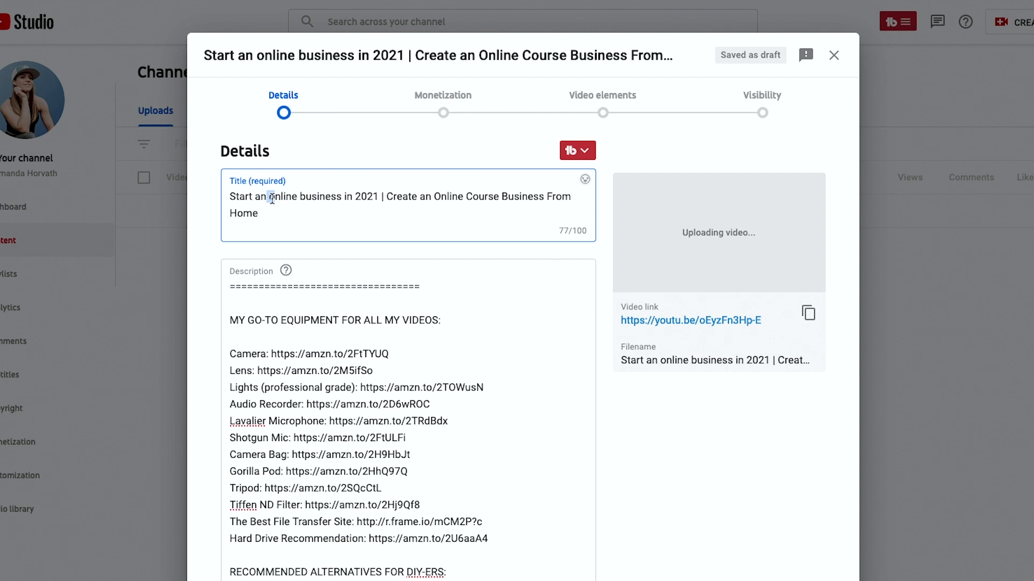
key("BackSpace")
type("O")
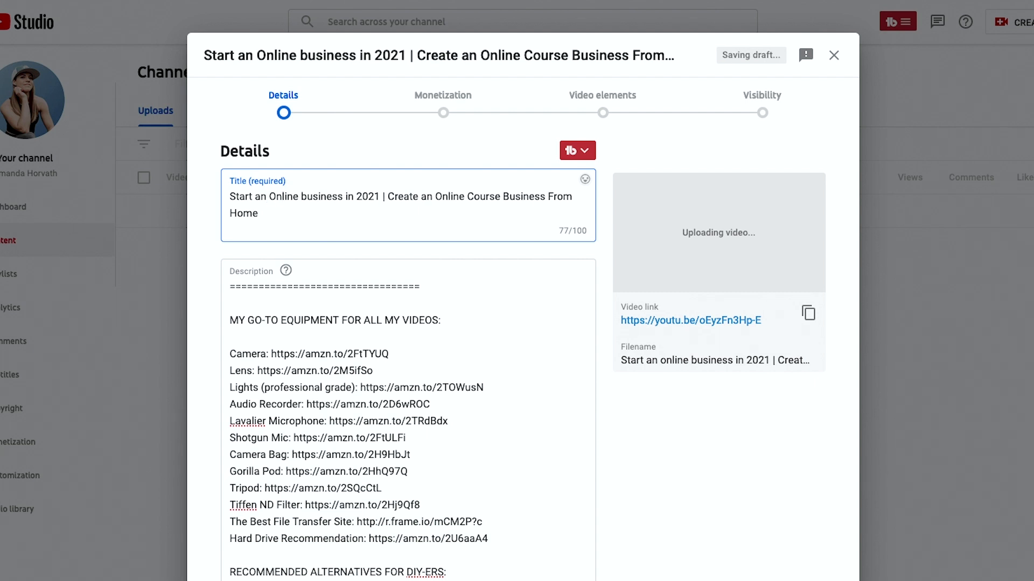
key("BackSpace")
type("B")
Step: Review the prefilled equipment and resource links in the video's description
left_click(447, 421)
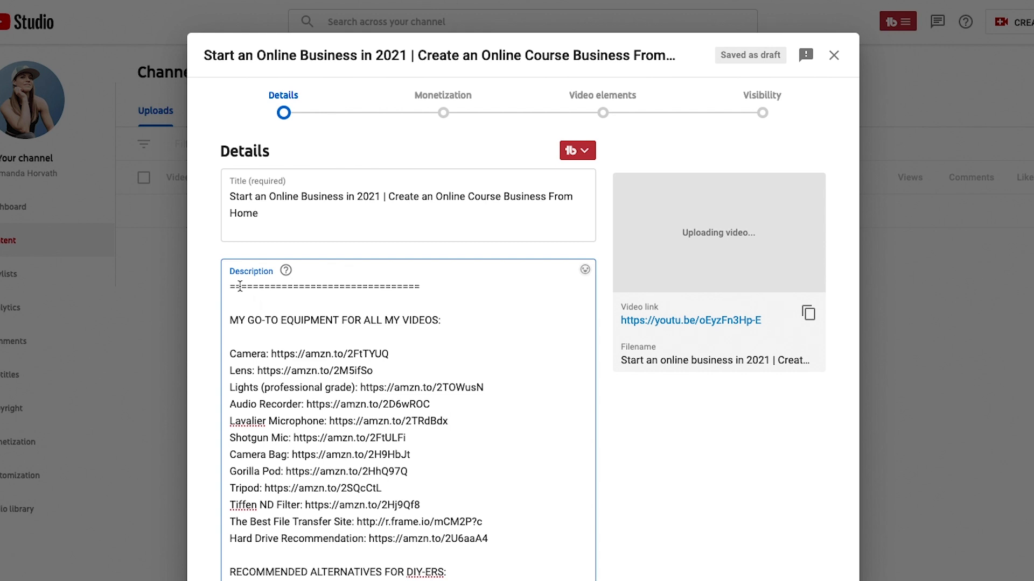
left_click_drag(240, 287, 447, 578)
scroll(438, 542, "down", 10)
scroll(438, 541, "up", 10)
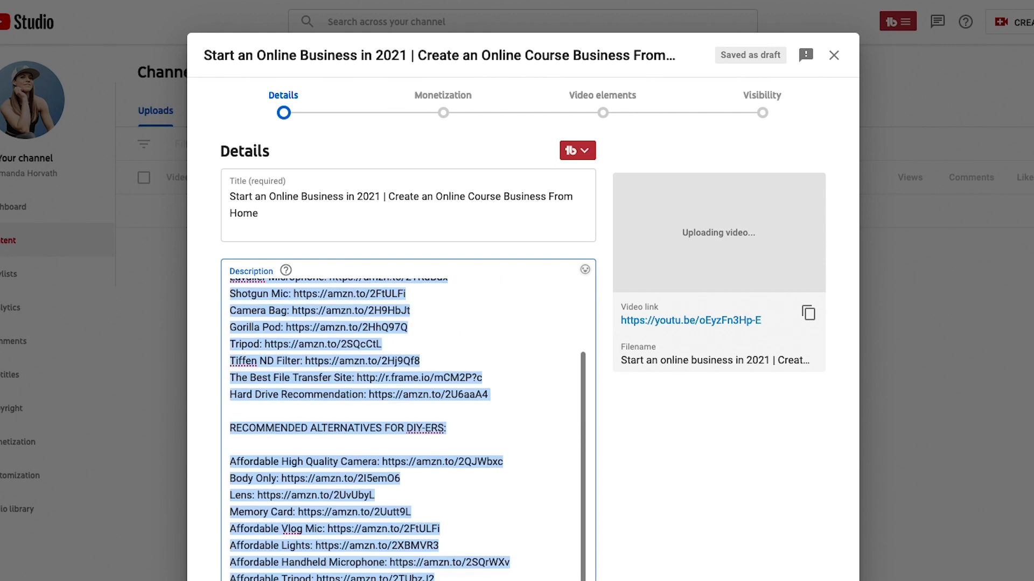
left_click(438, 542)
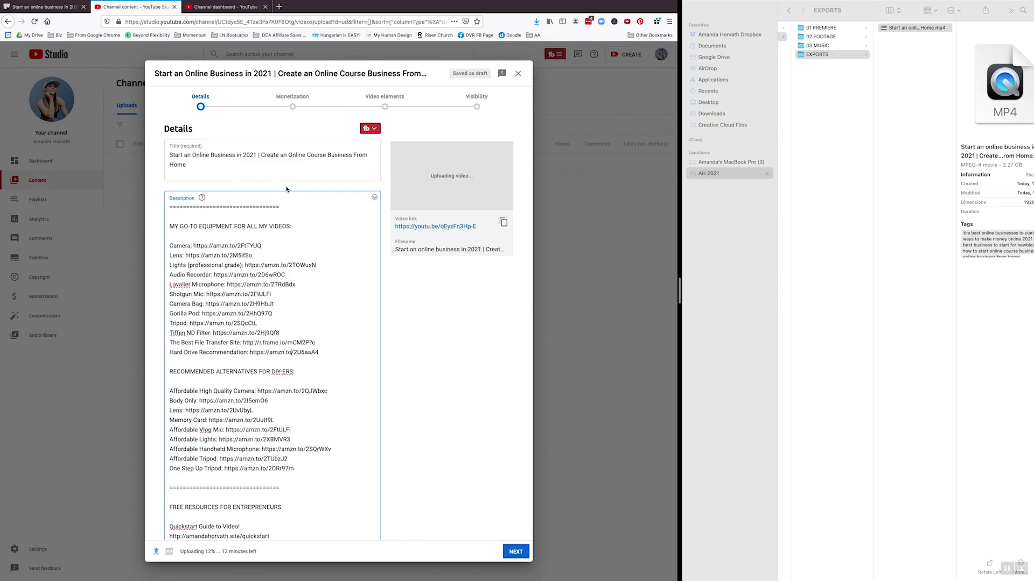
Step: Review the basic info of the channel's upload defaults, including title, description and visibility, in the YouTube Studio settings
left_click(209, 8)
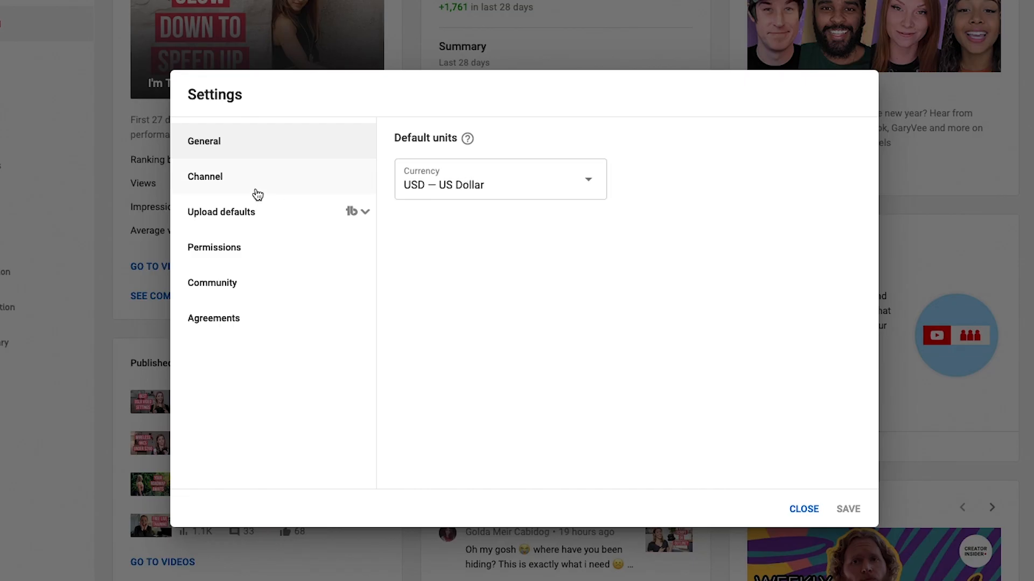
left_click(238, 214)
left_click(450, 207)
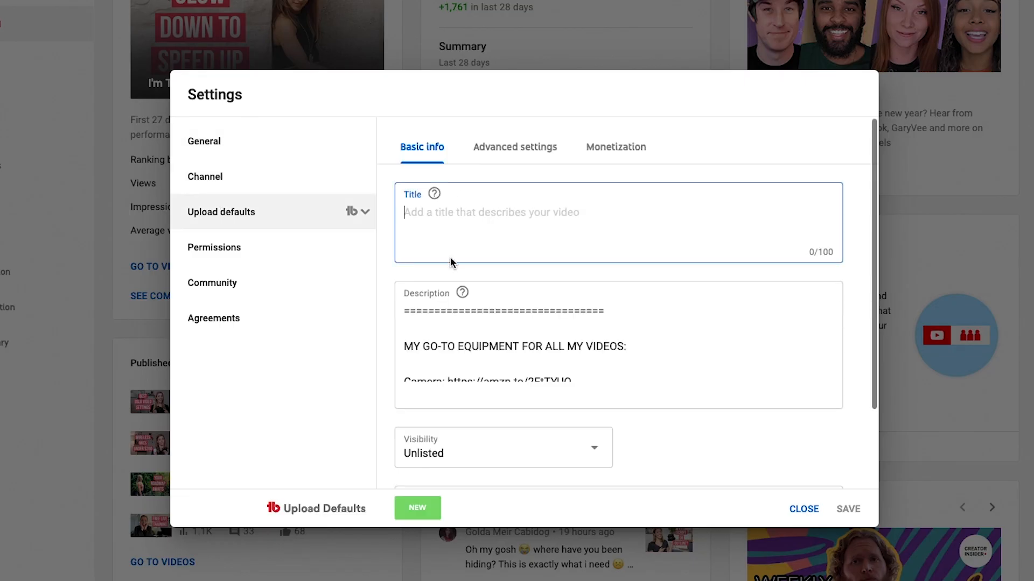
scroll(500, 280, "down", 5)
left_click(498, 264)
scroll(498, 264, "down", 4)
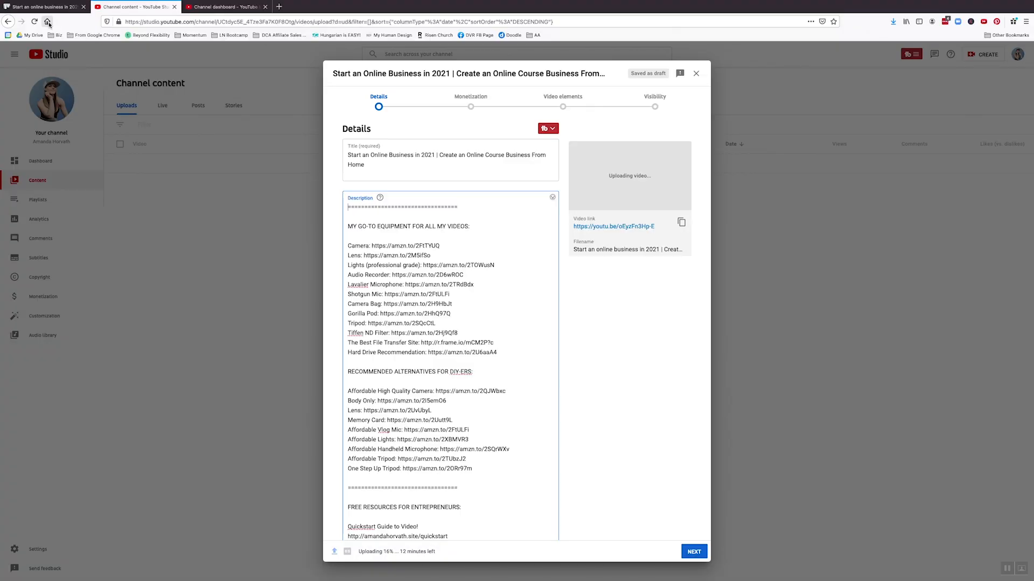
Step: Switch to the Trello card, copy the description text from its opening line through "soak it all in!", and return to the YouTube upload
left_click(46, 7)
left_click(431, 237)
scroll(431, 237, "down", 1)
scroll(431, 237, "down", 1)
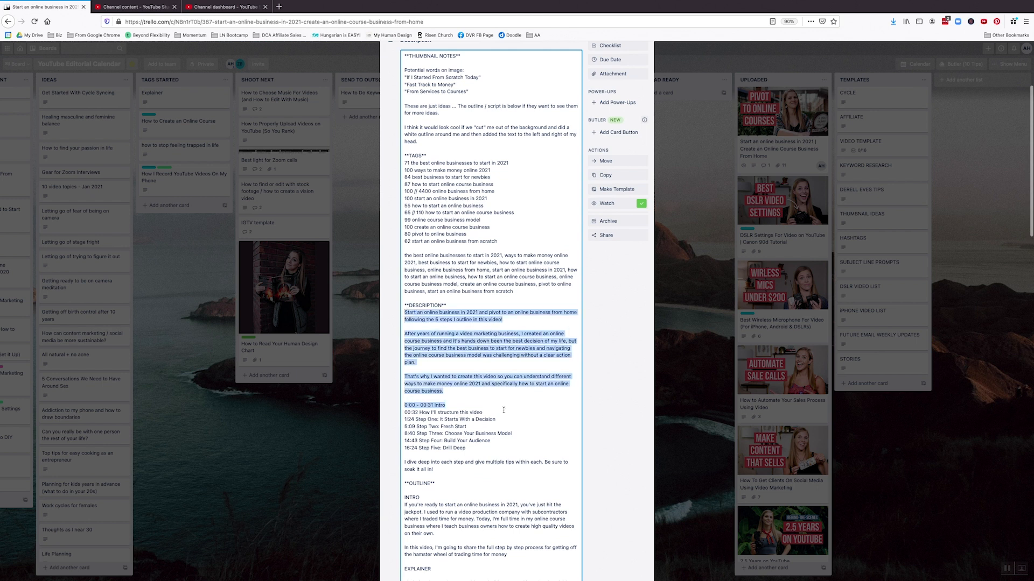
left_click_drag(504, 450, 509, 467)
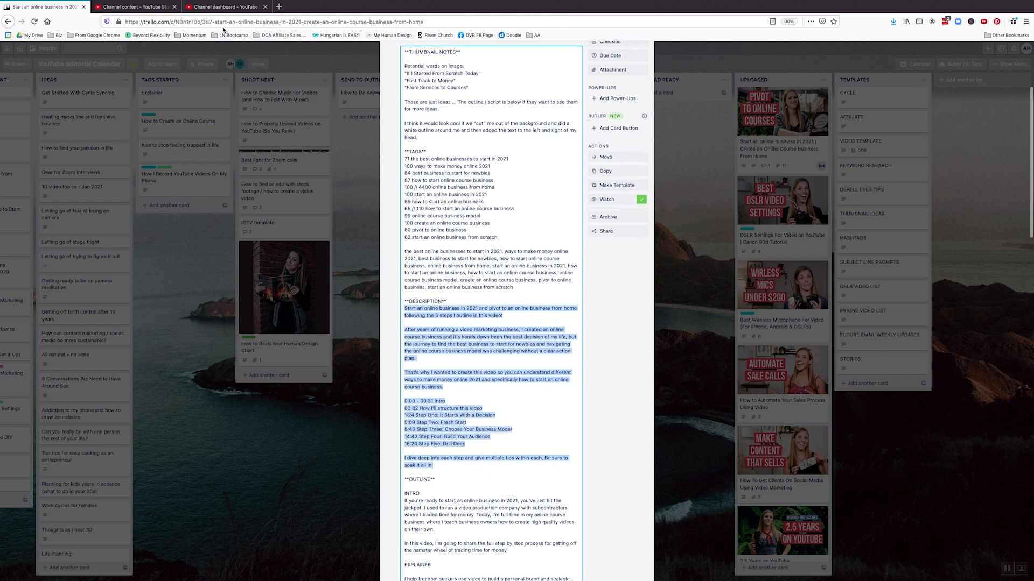
left_click(134, 6)
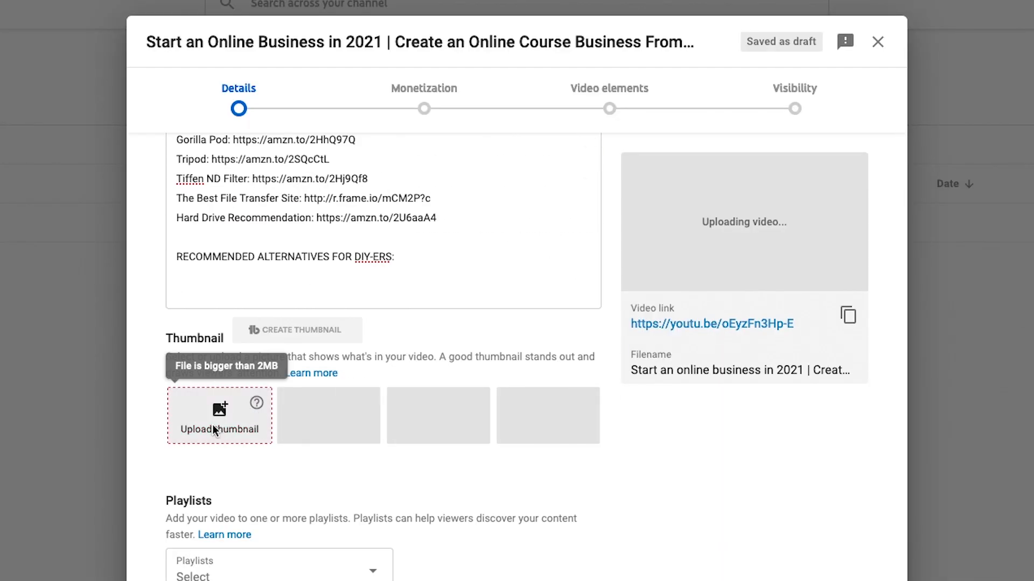
Step: Upload "Start an online business in 2021 | Create an Online Course Business From Home.jpg" from the 1_JAN folder as the video's thumbnail
left_click(215, 426)
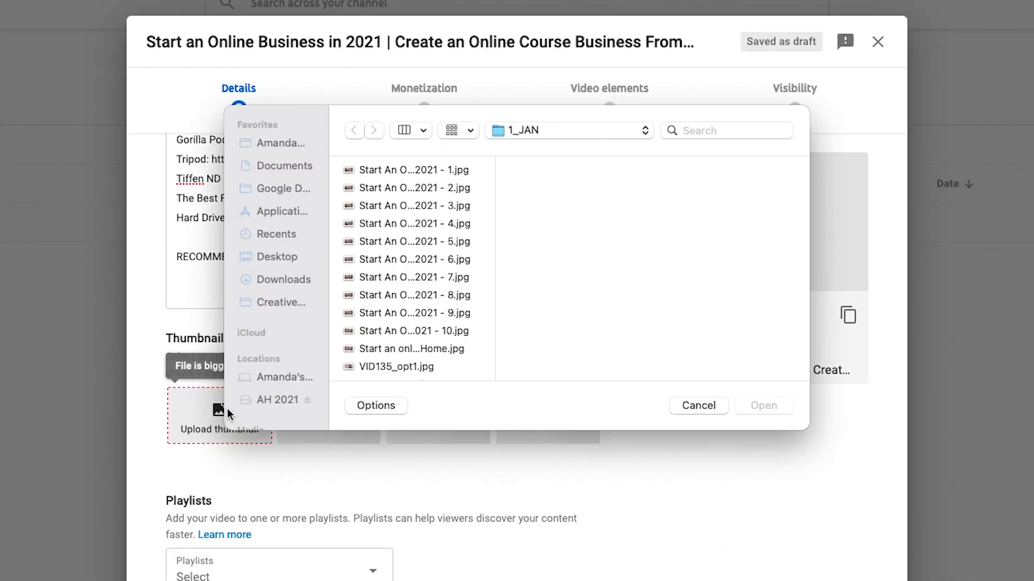
left_click(425, 349)
scroll(568, 331, "down", 4)
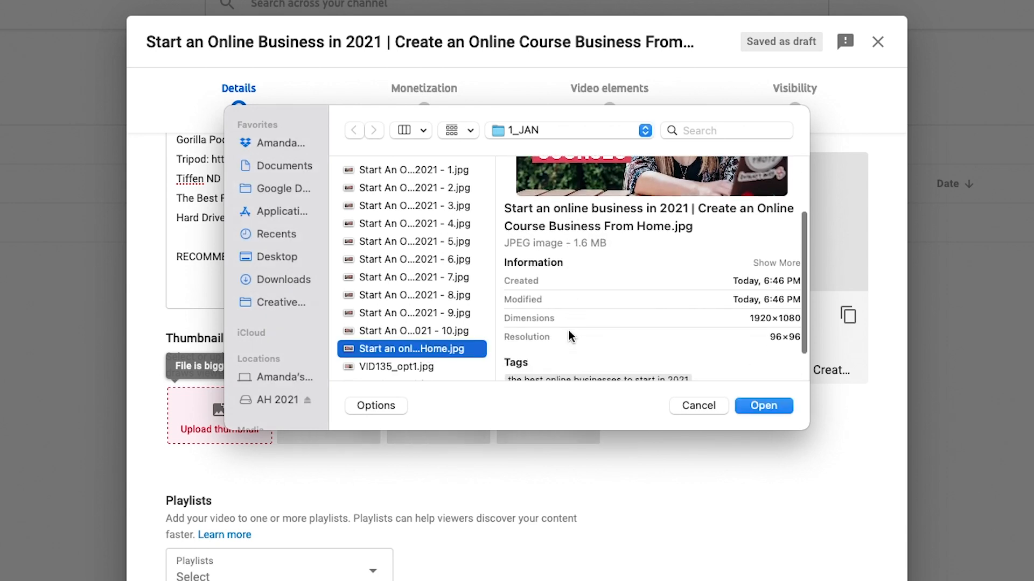
scroll(569, 332, "down", 2)
left_click(764, 405)
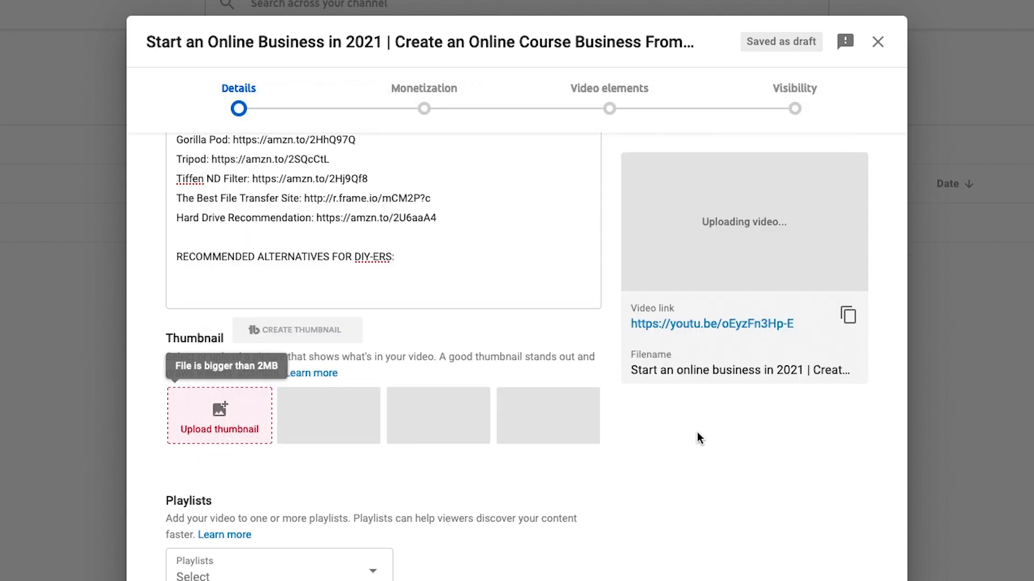
Step: Add the video to the "Create An Online Course 2020" playlist
scroll(645, 438, "down", 5)
left_click(337, 248)
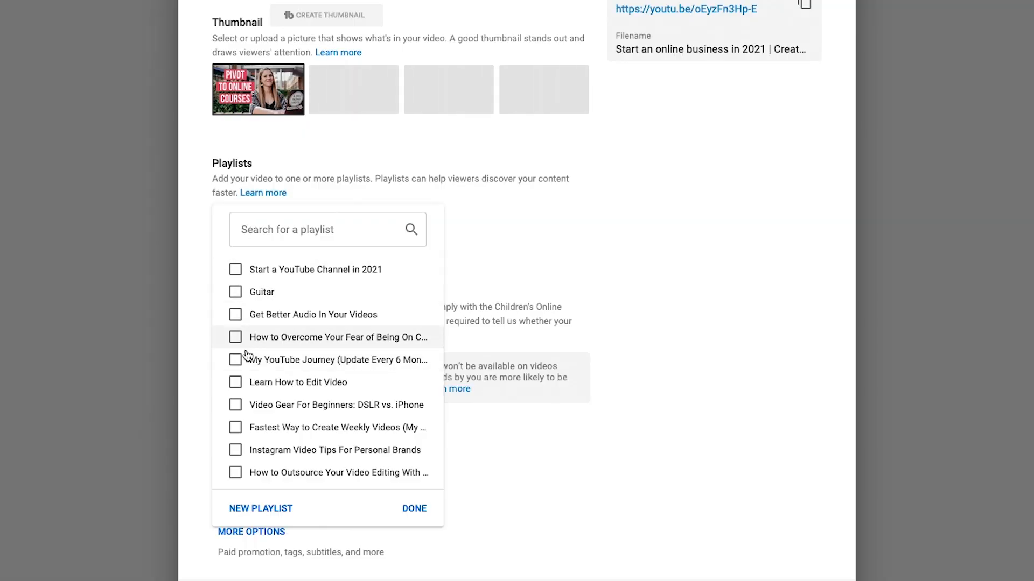
scroll(239, 384, "down", 1)
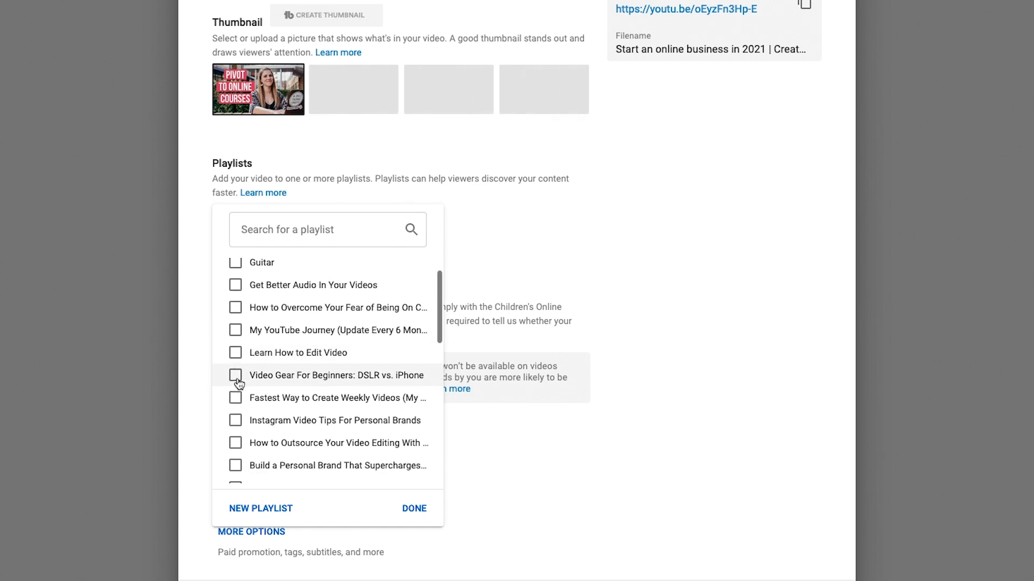
scroll(239, 383, "down", 2)
scroll(239, 384, "down", 1)
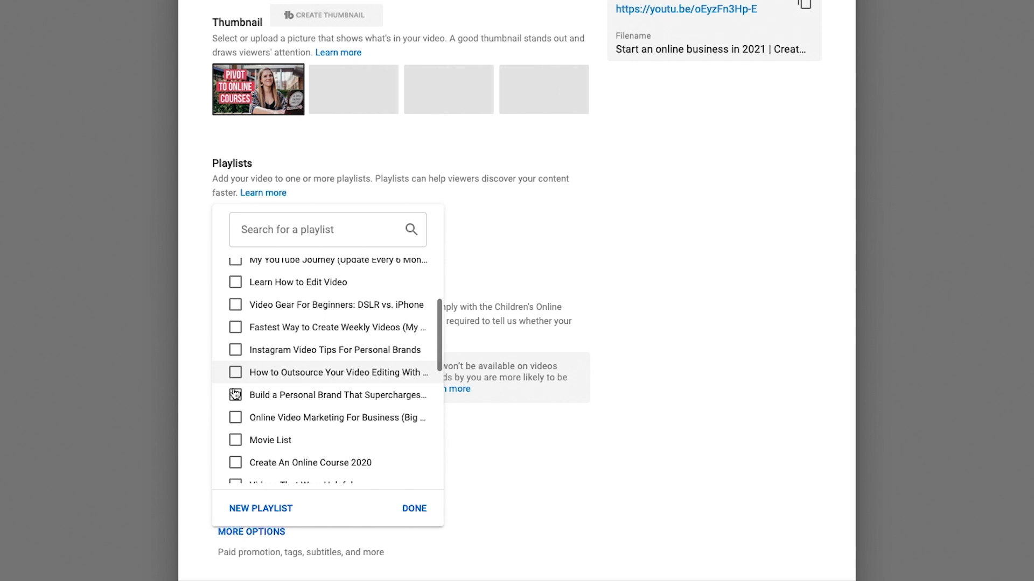
scroll(233, 429, "down", 2)
scroll(233, 429, "down", 2)
left_click(235, 371)
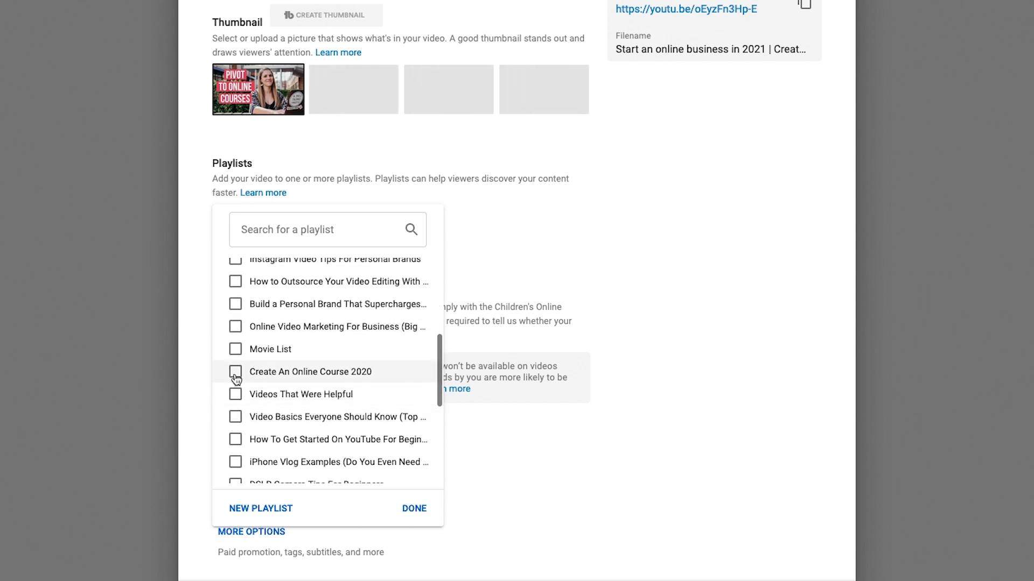
left_click(567, 234)
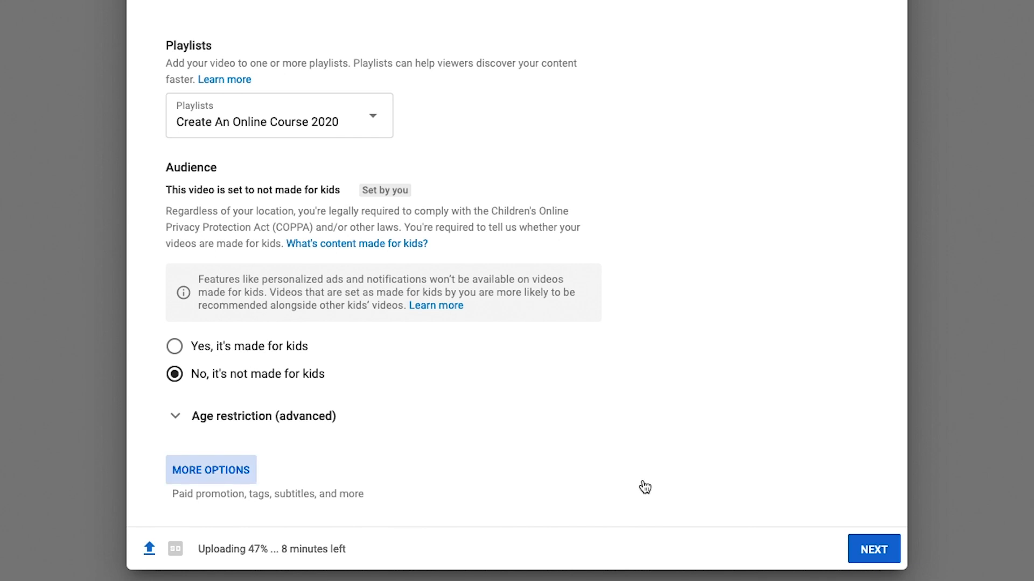
Step: Copy the comma-separated tag list from the Trello card and paste it into the video's tags after the existing channel tag
scroll(509, 315, "down", 6)
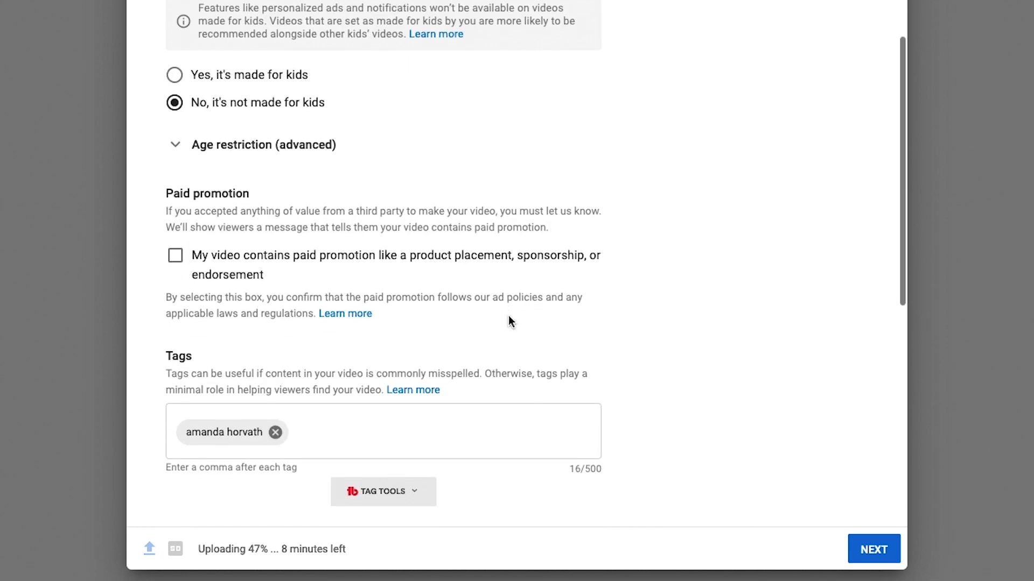
left_click(346, 290)
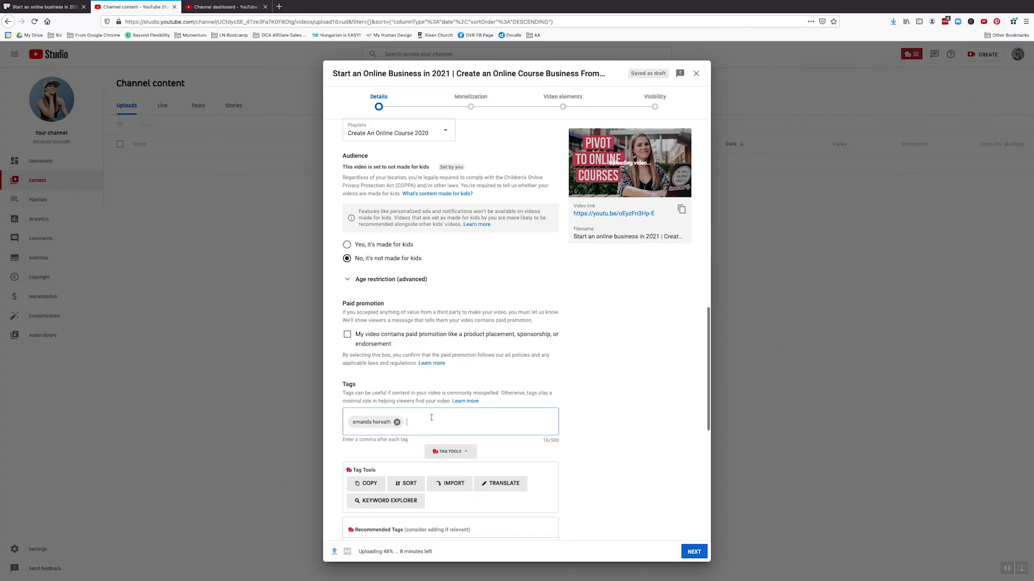
left_click(43, 7)
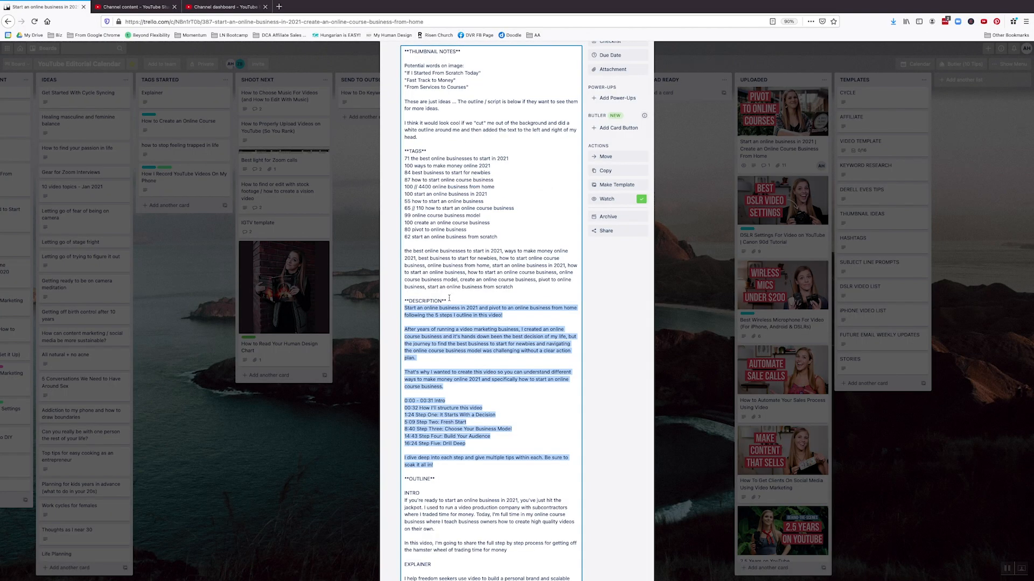
triple_click(447, 274)
left_click_drag(406, 250, 519, 286)
key("ctrl+c")
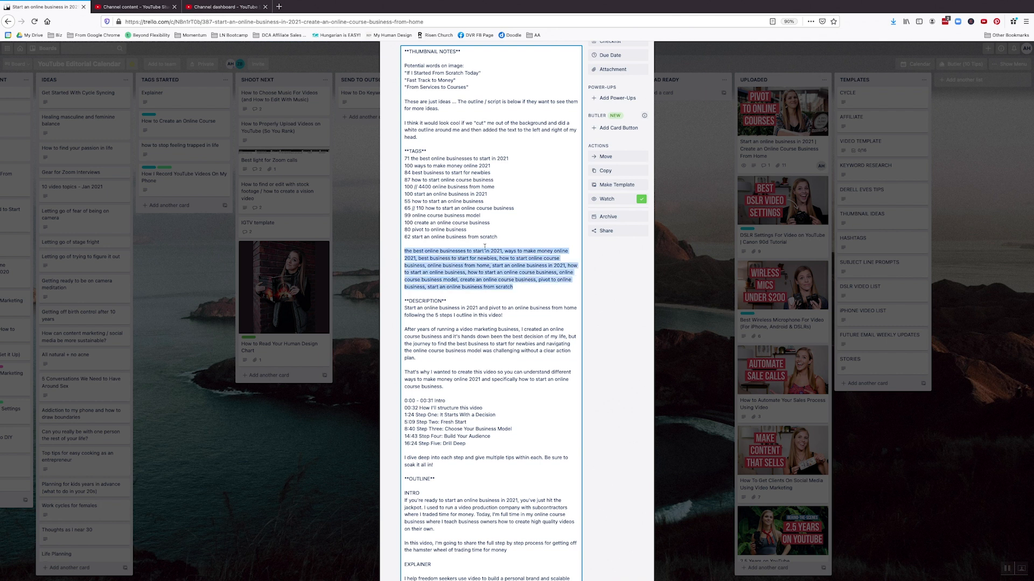
left_click(132, 7)
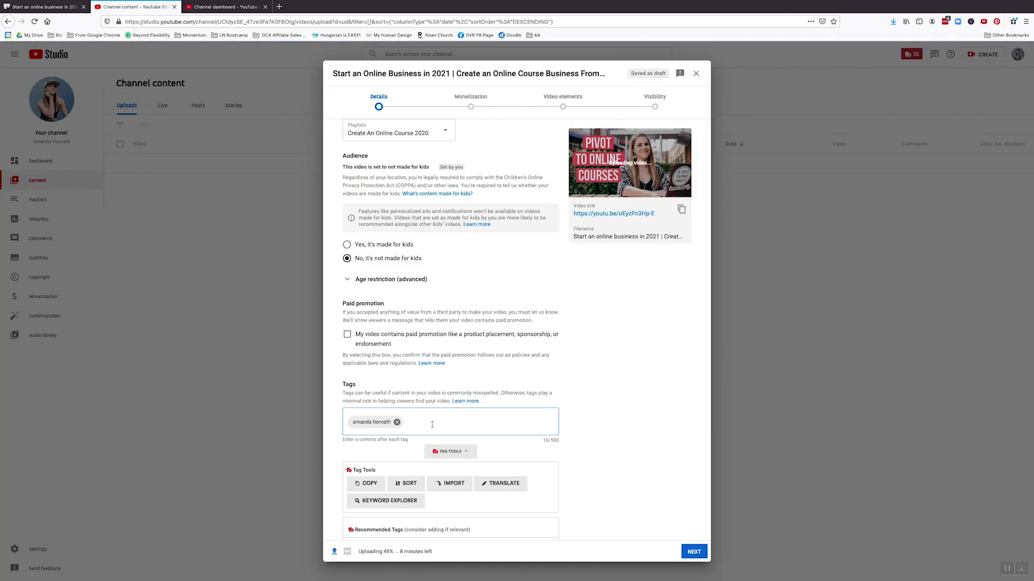
key("ctrl+v")
scroll(497, 438, "down", 2)
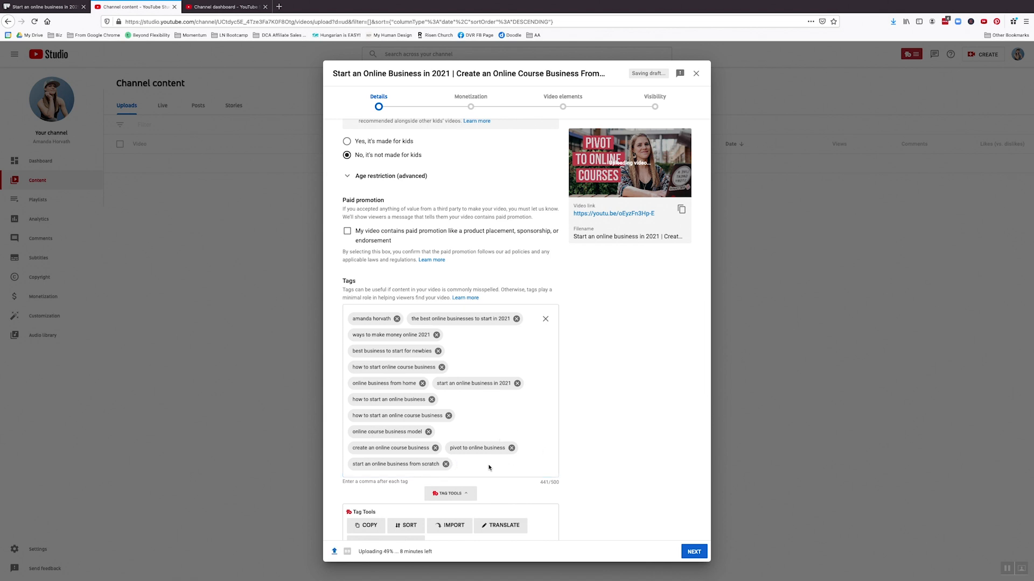
Step: Sort the recommended tags by keyword score and add "how to make money online 2021" to the video's tags
left_click_drag(540, 483, 546, 482)
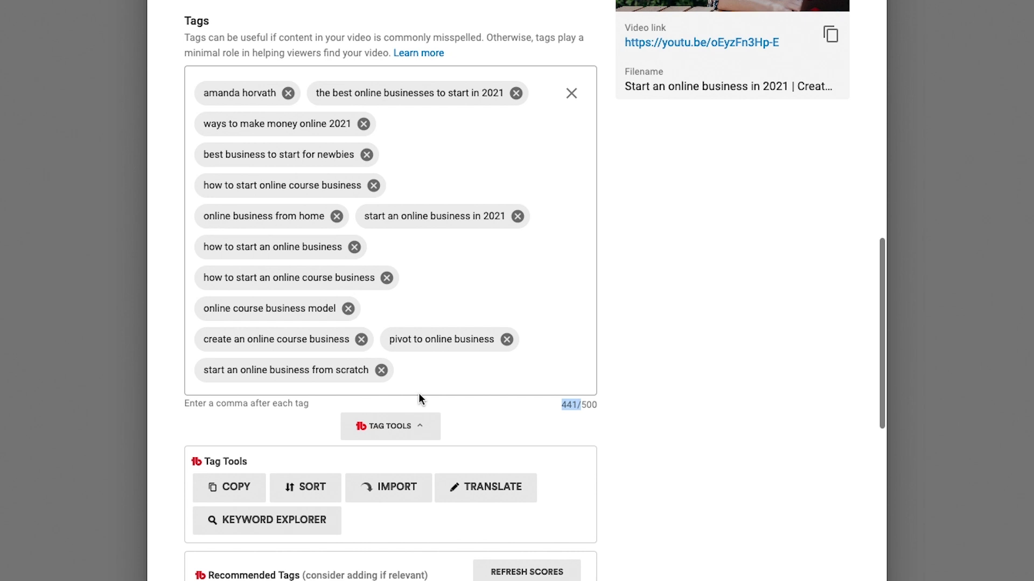
scroll(592, 405, "down", 5)
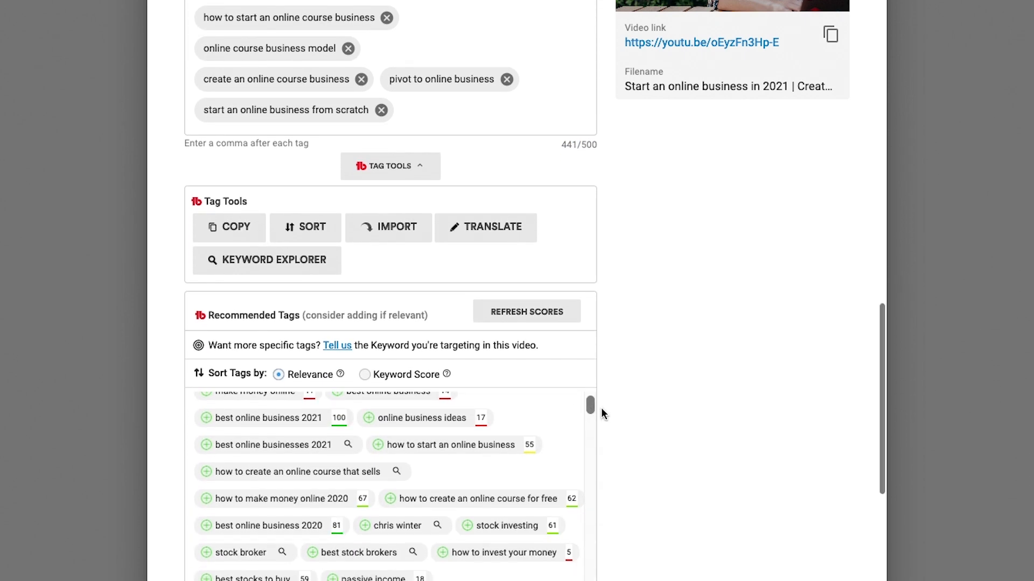
scroll(573, 419, "up", 1)
scroll(661, 419, "down", 2)
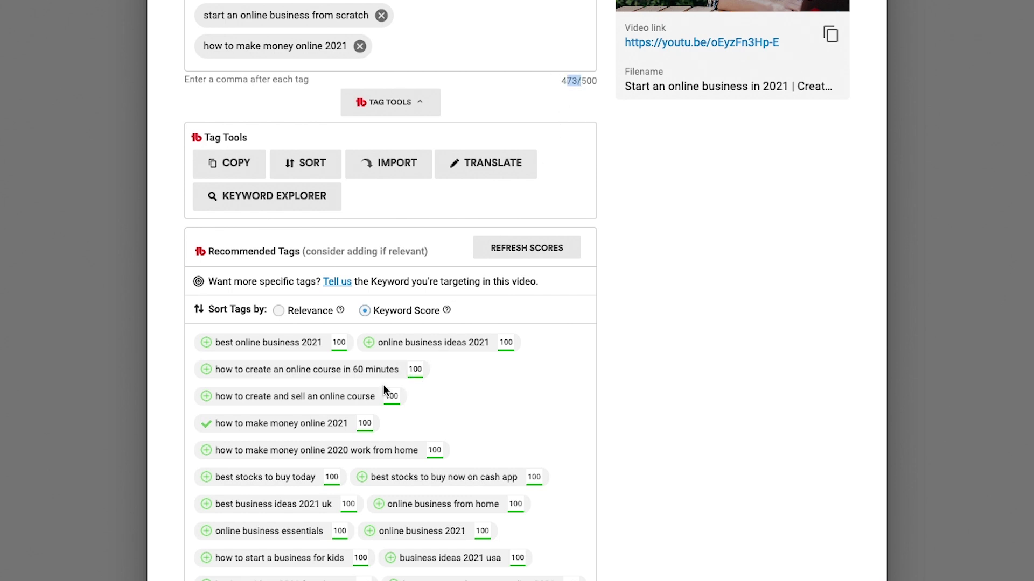
Step: Check the language, license, category and comment settings of the video, and continue to the Monetization stage
scroll(396, 454, "down", 1)
scroll(396, 453, "down", 5)
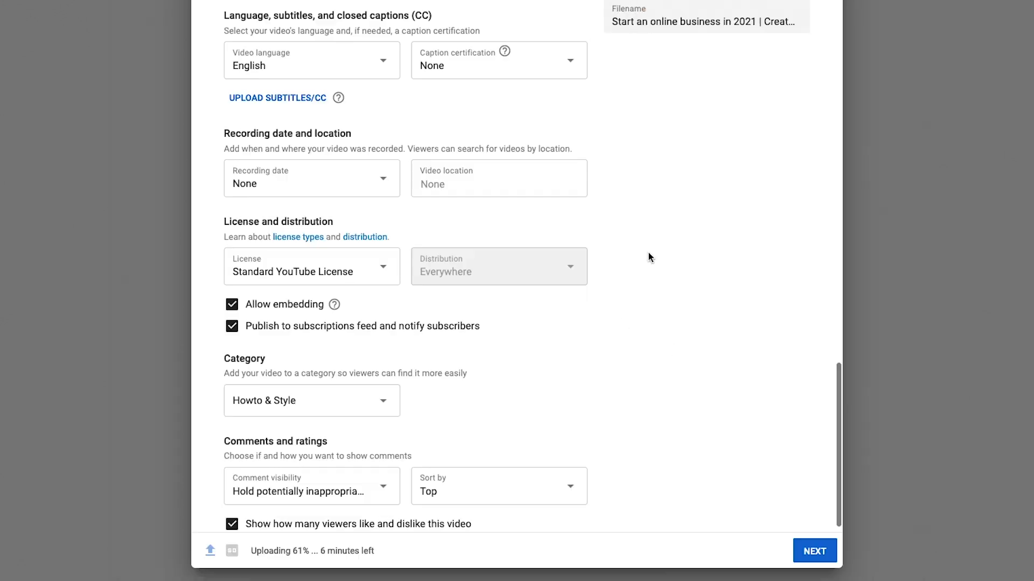
scroll(648, 253, "down", 1)
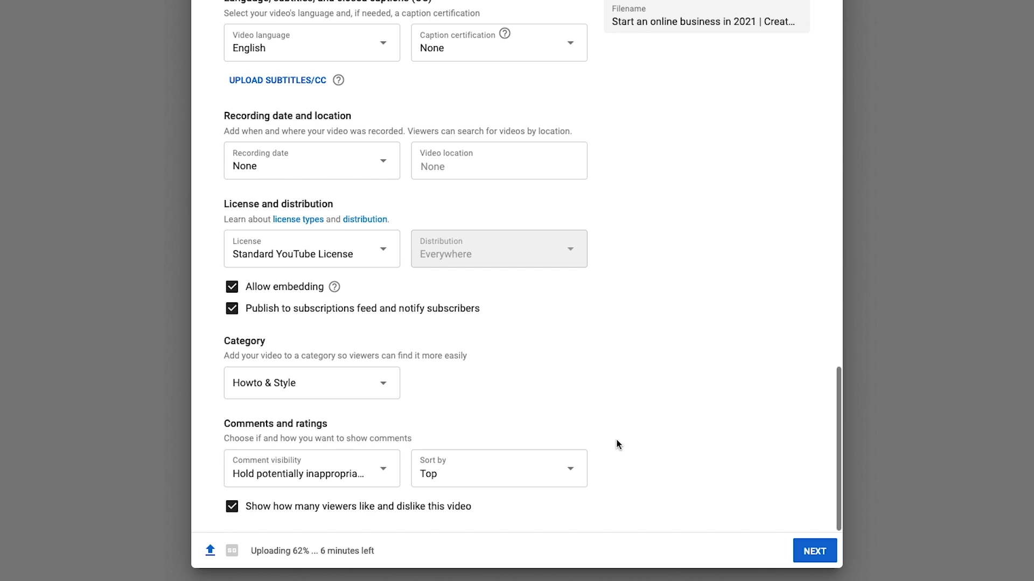
left_click(813, 552)
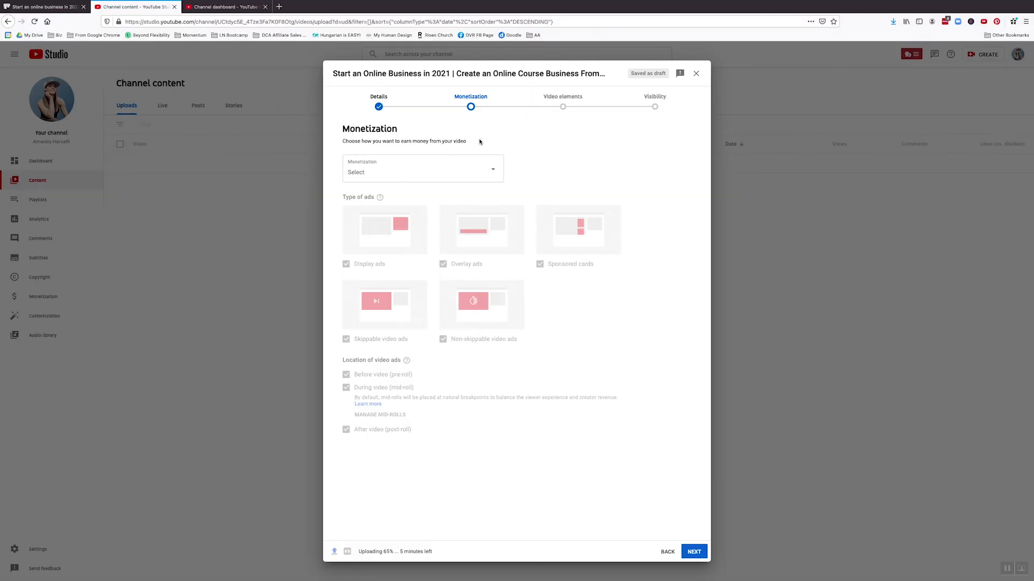
Step: Turn monetization on for the video and go through the content categories of the ad suitability questionnaire
left_click(390, 173)
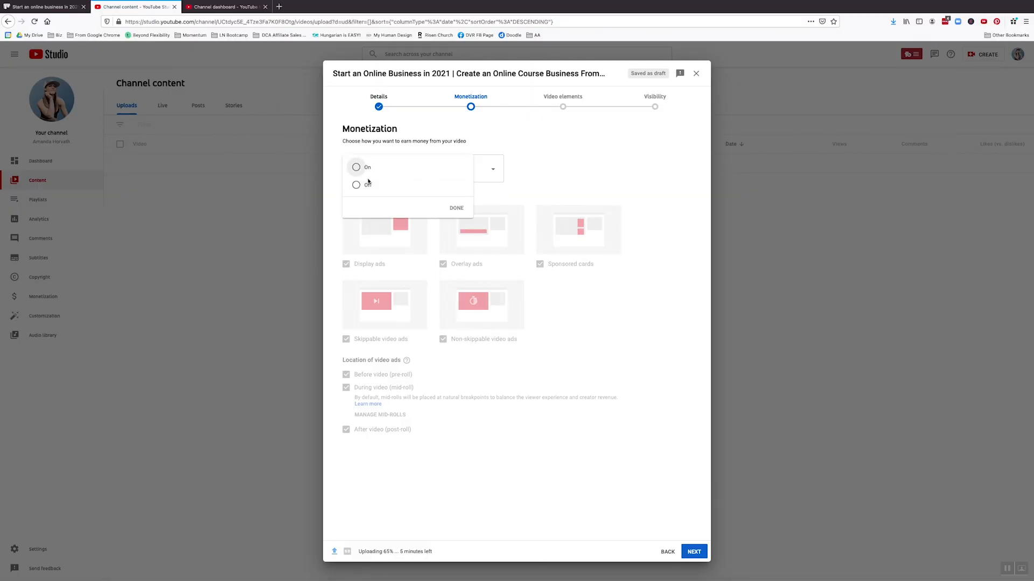
left_click(356, 167)
left_click(456, 209)
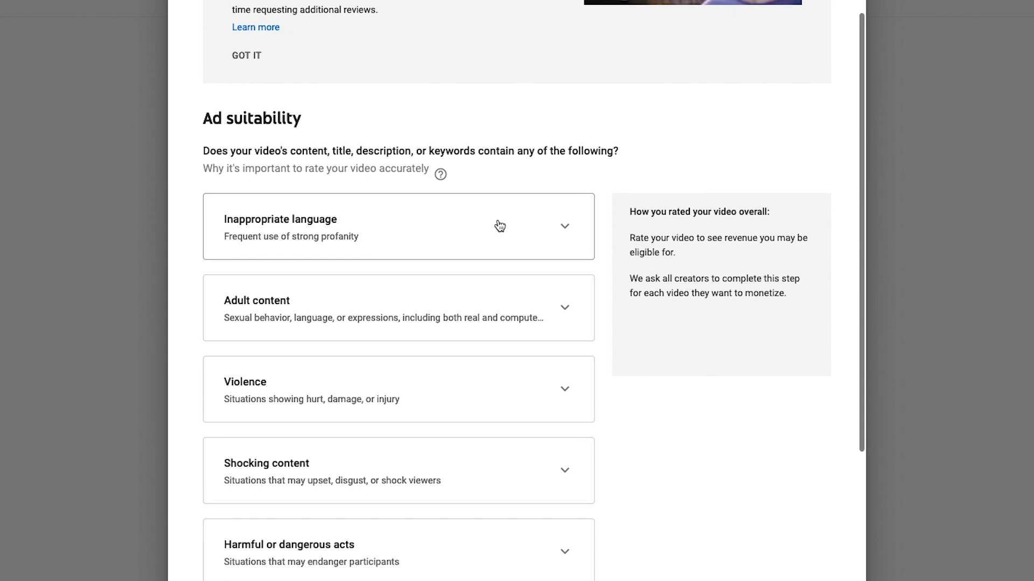
scroll(594, 206, "down", 1)
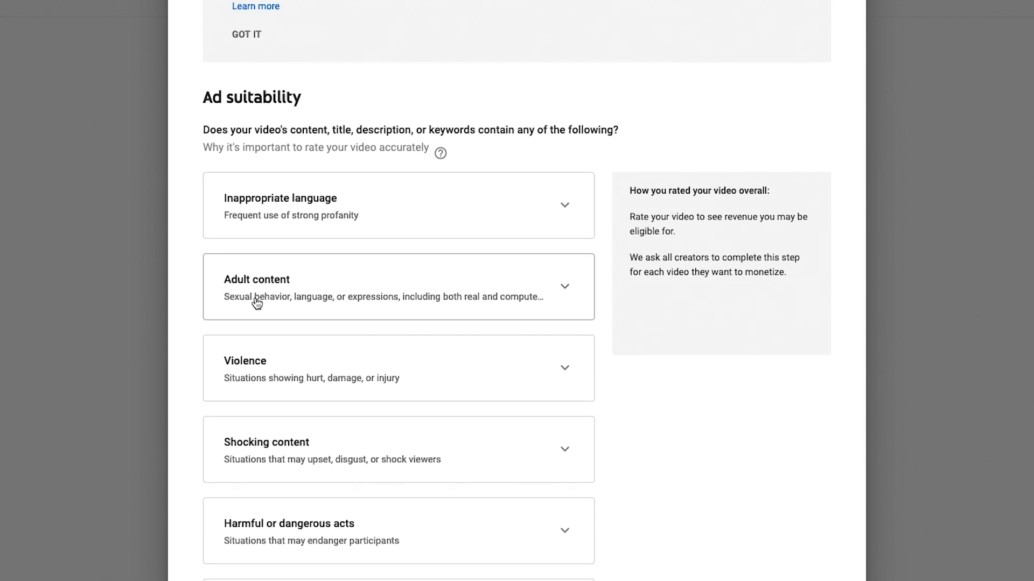
scroll(257, 304, "down", 5)
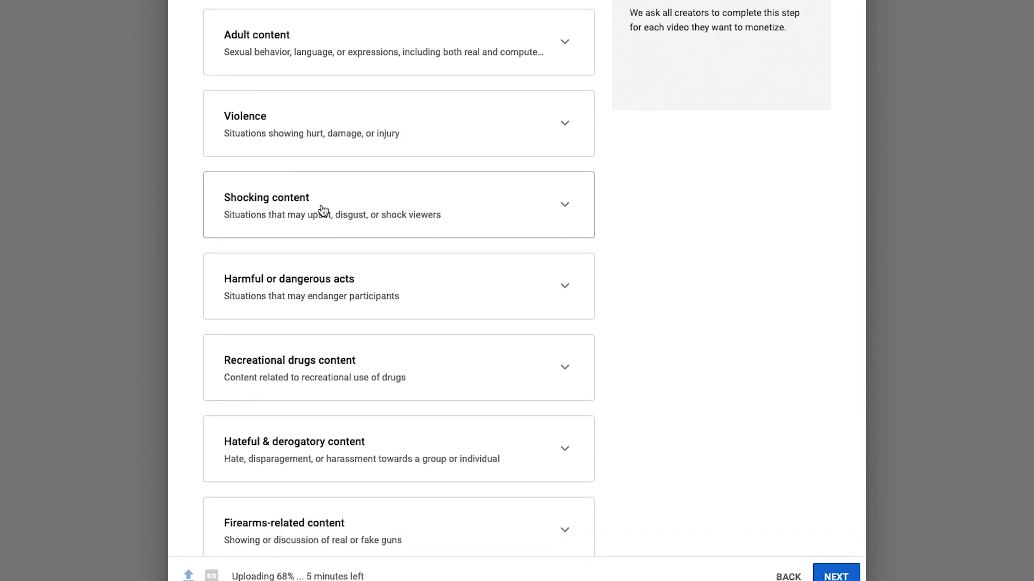
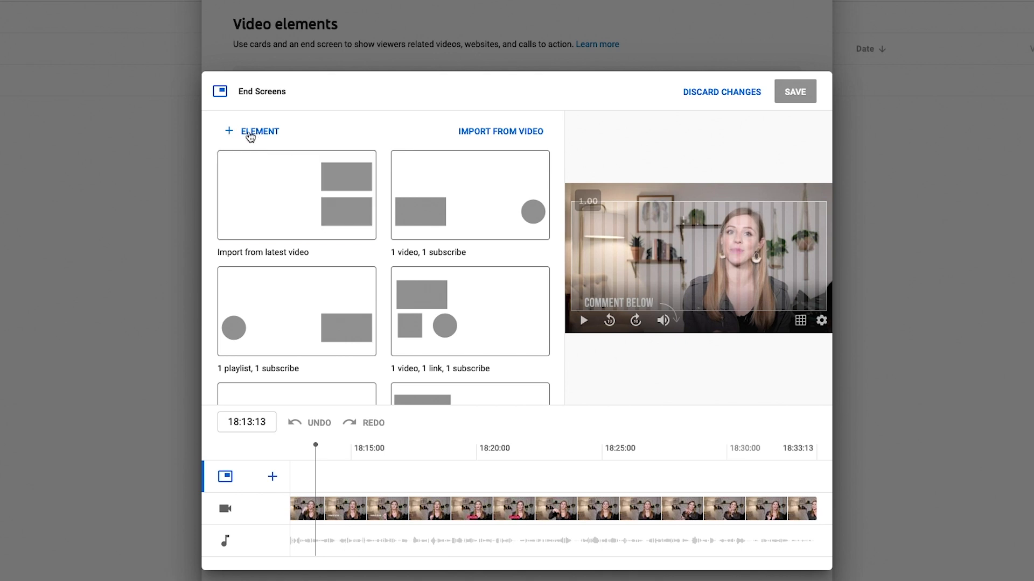
Step: Add a "Most recent upload" and a "Best for viewer" video element to the end screen, placing the second directly below the first
left_click(250, 136)
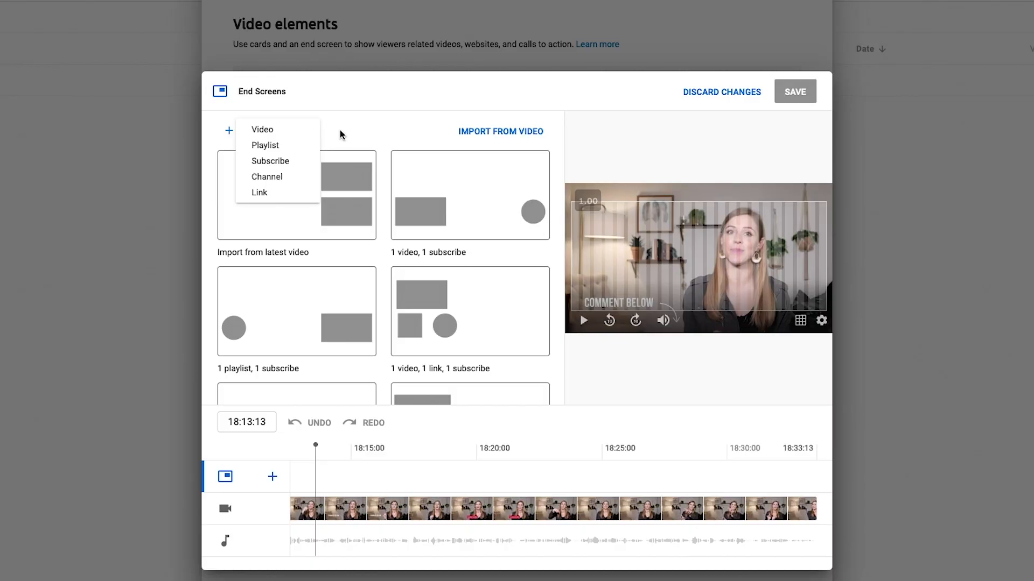
left_click(263, 130)
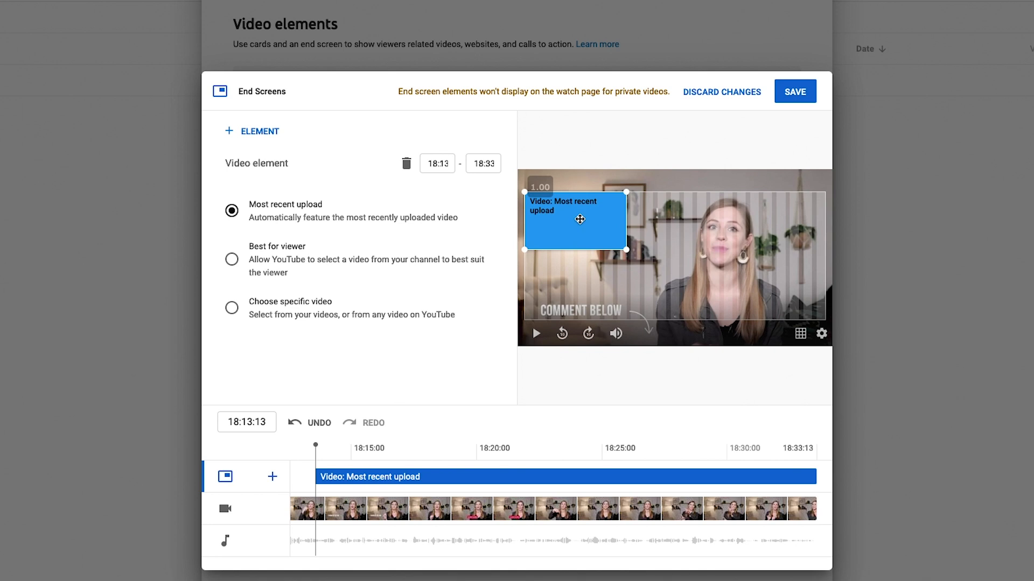
left_click(239, 135)
left_click(259, 128)
left_click_drag(743, 210, 520, 290)
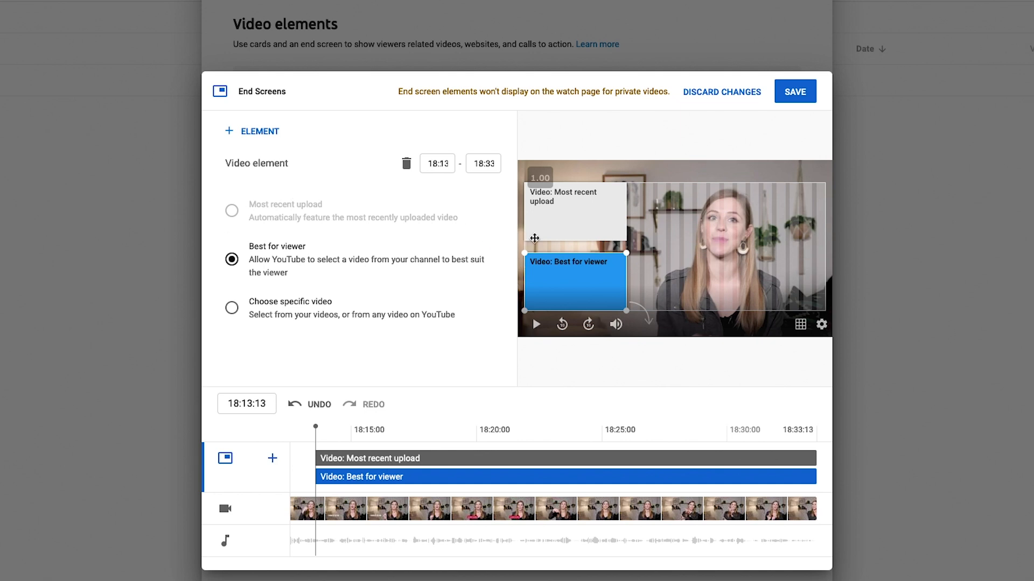
Step: Change the upper end screen element to the specific video "How to Find a Profitable Online Course Idea", searching your videos for "course"
left_click(557, 230)
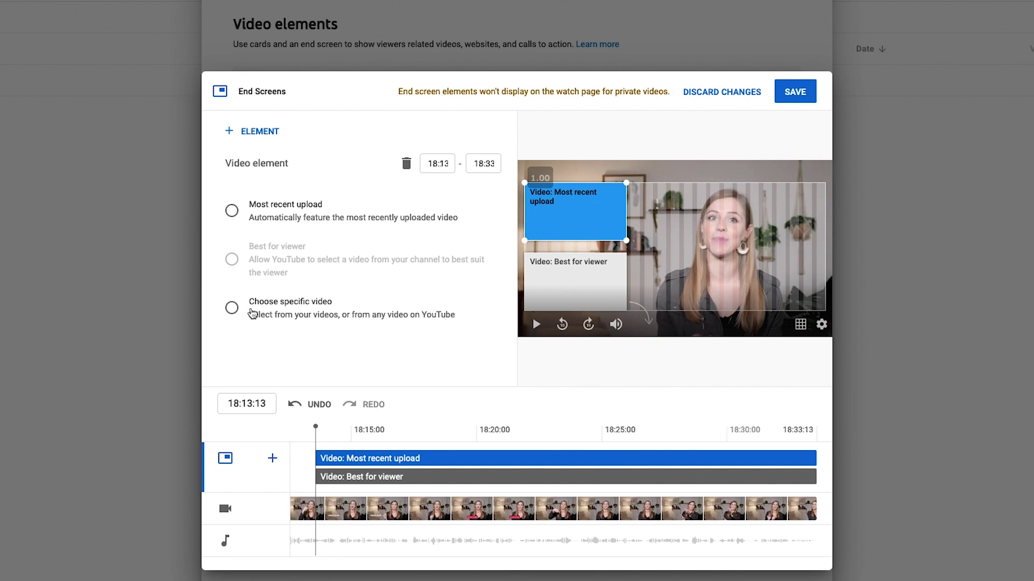
left_click(253, 313)
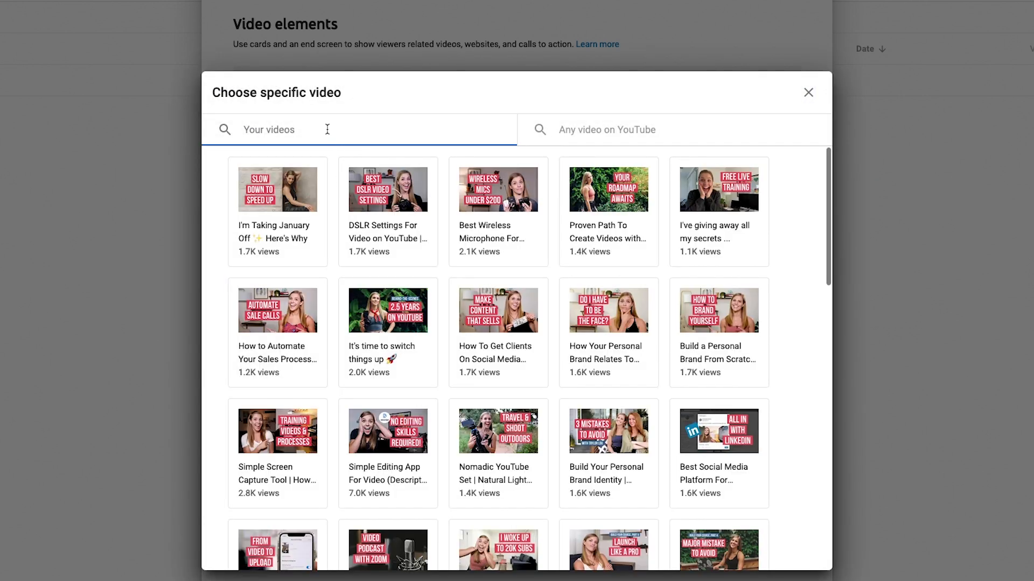
type("course")
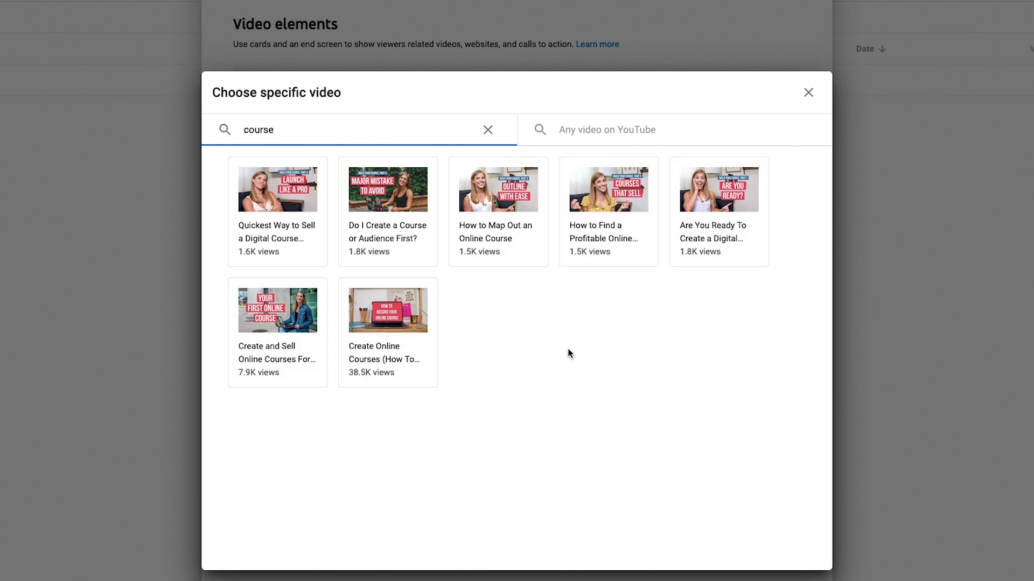
left_click(585, 236)
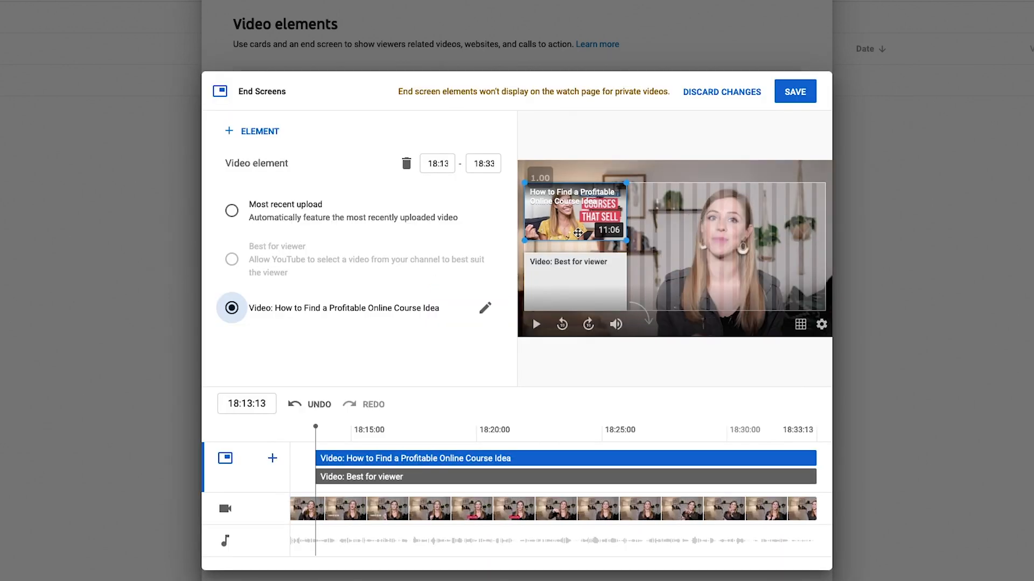
Step: Keep the lower end screen element as "Best for viewer" and save the end screen
left_click(568, 284)
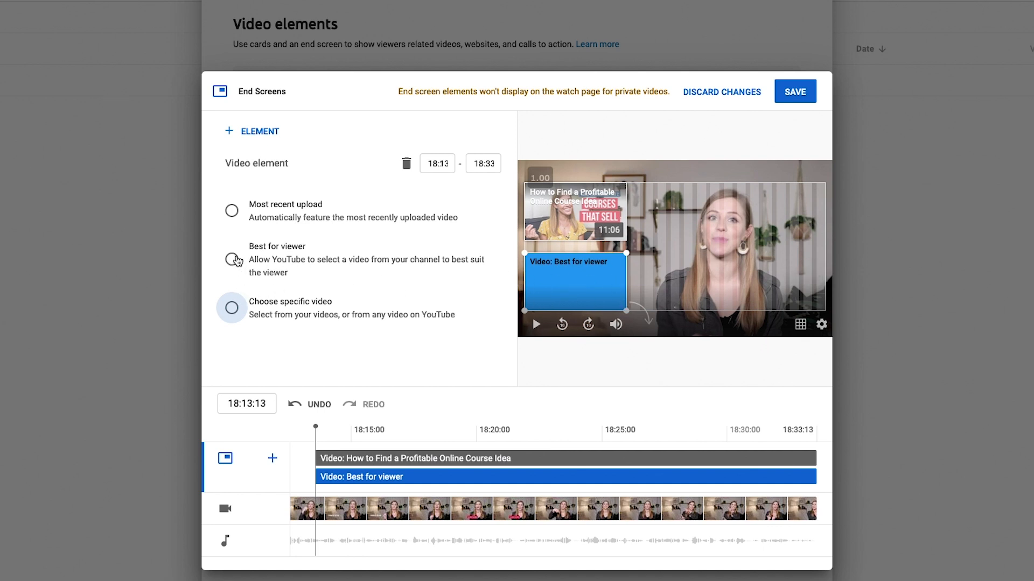
left_click(232, 261)
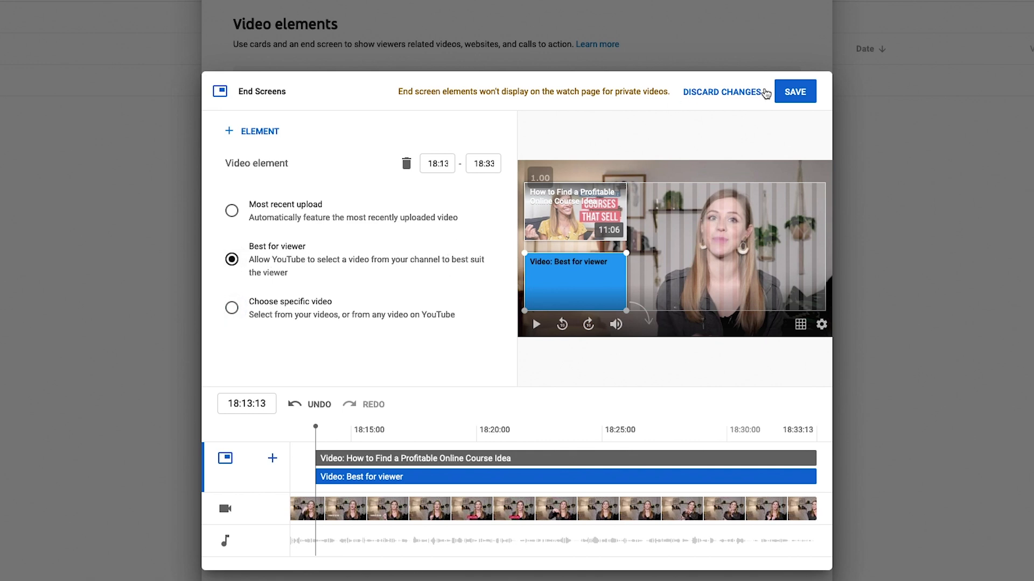
left_click(794, 93)
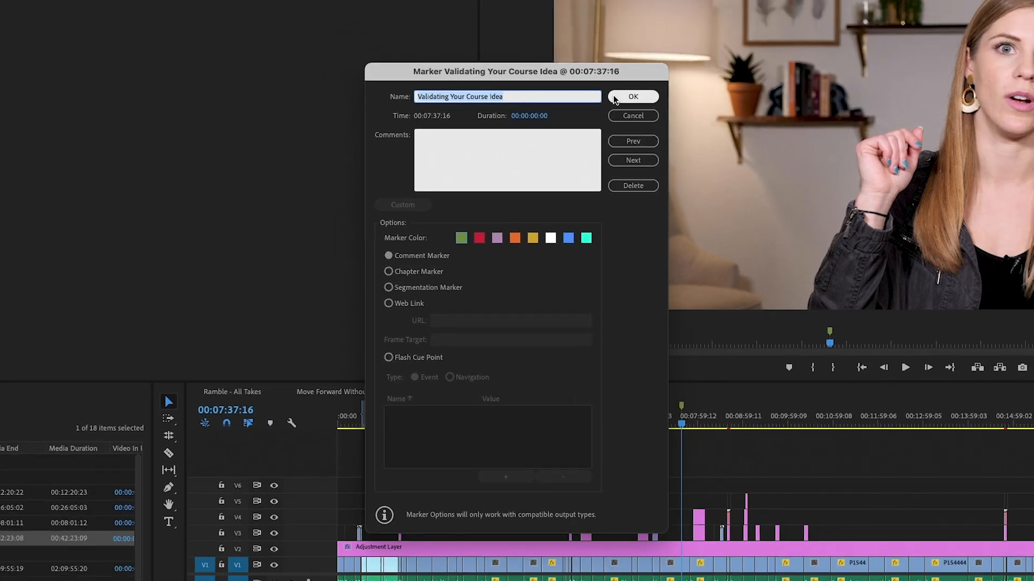
Step: Check the time of the "Validating Your Course Idea" marker in the Premiere Pro sequence, and return to the cards editor in YouTube Studio
left_click(650, 66)
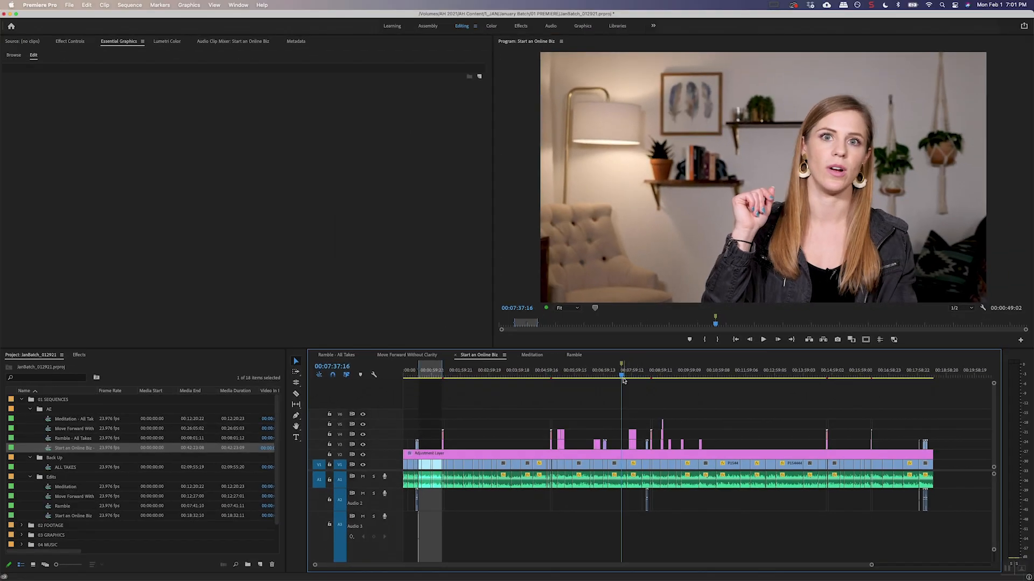
key("ctrl+Right")
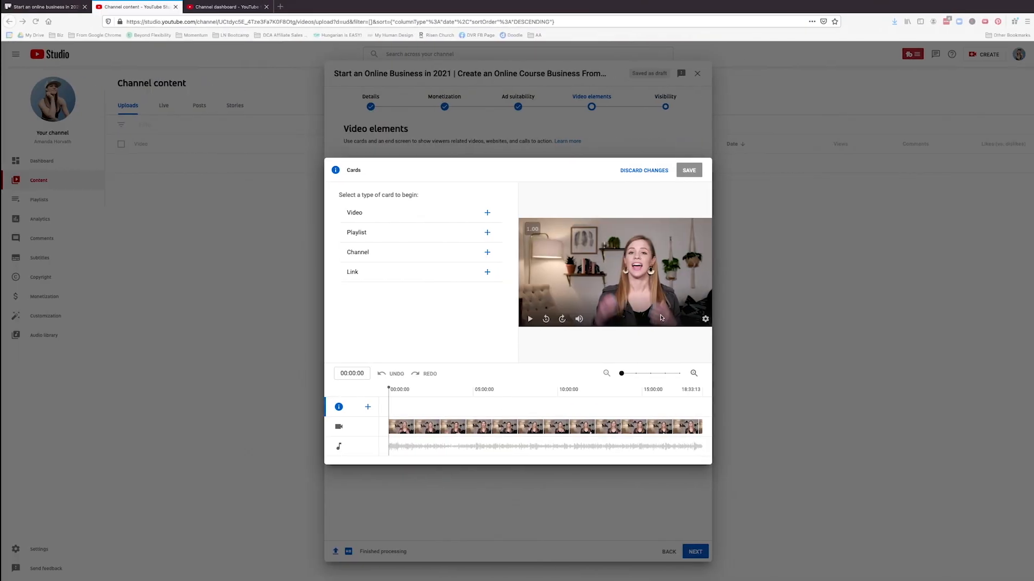
key("ctrl+Left")
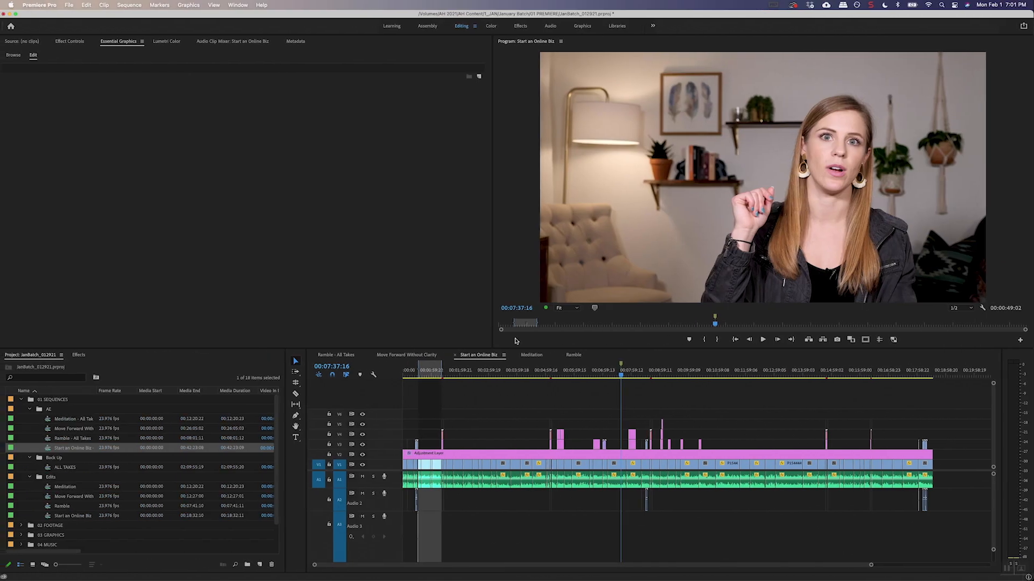
key("ctrl+Right")
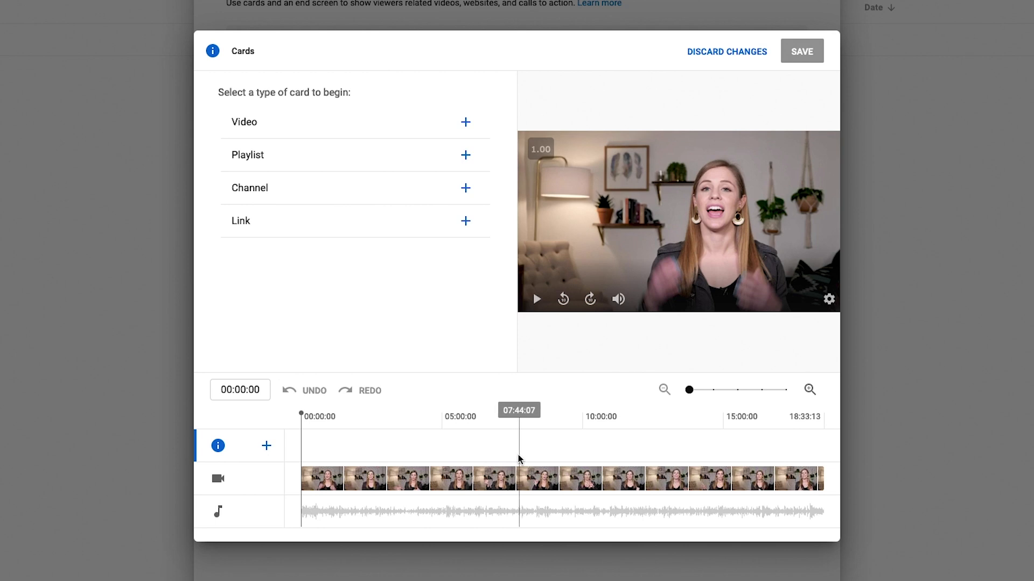
Step: Add a video card at 07:37:03 for "How to Find a Profitable Online Course Idea", searching your videos for "course"
left_click(516, 457)
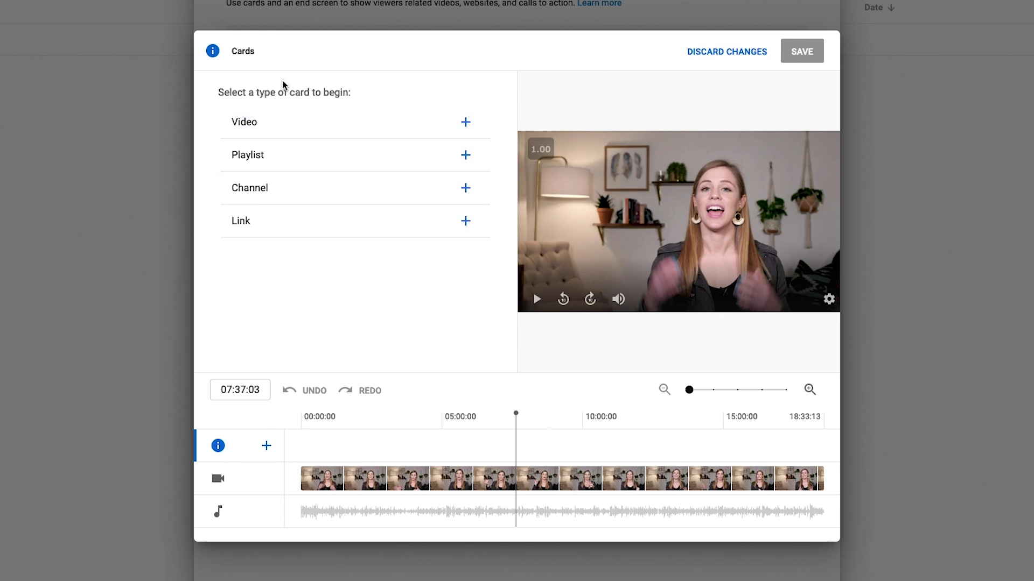
left_click(464, 123)
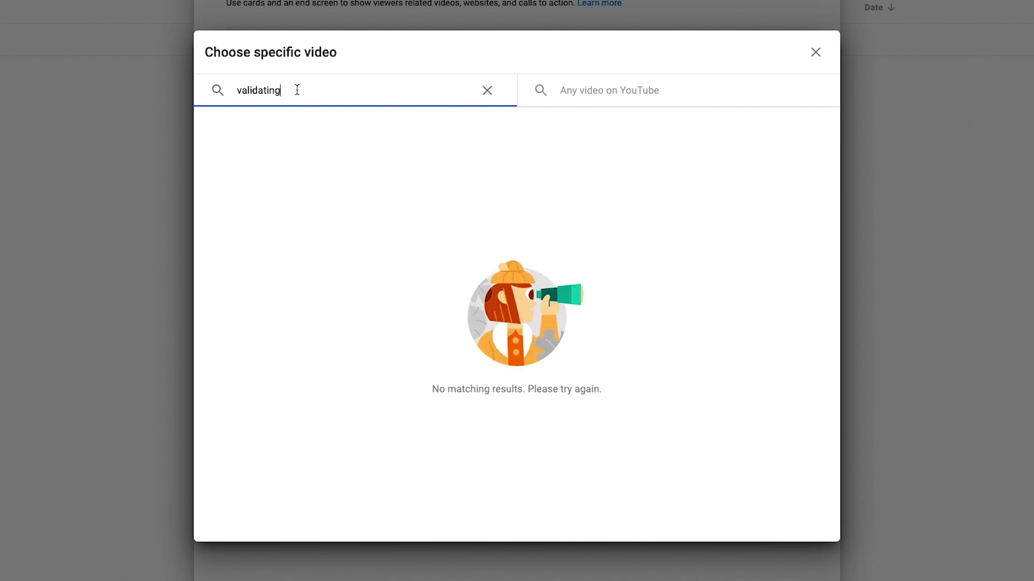
type("se")
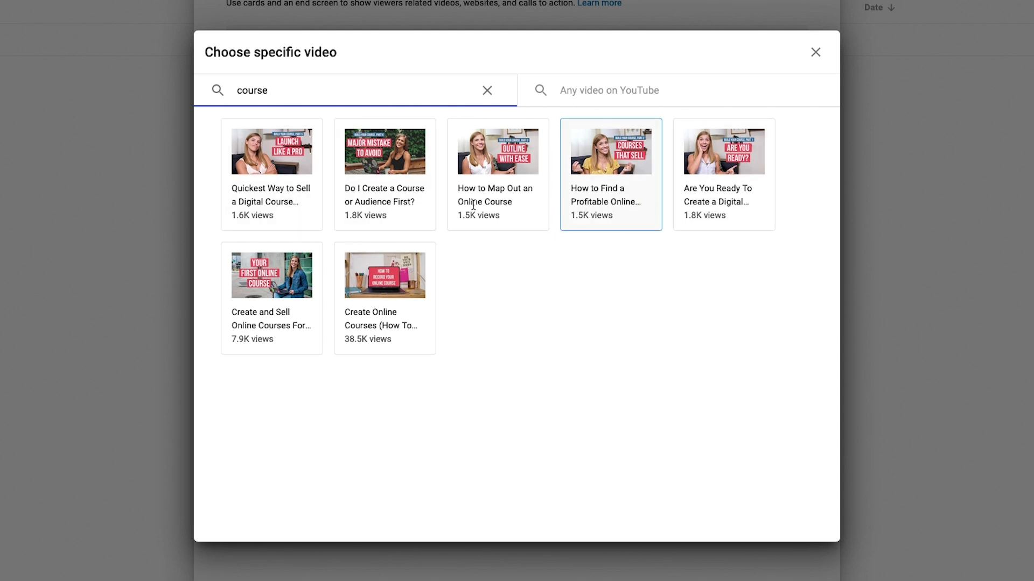
left_click(581, 199)
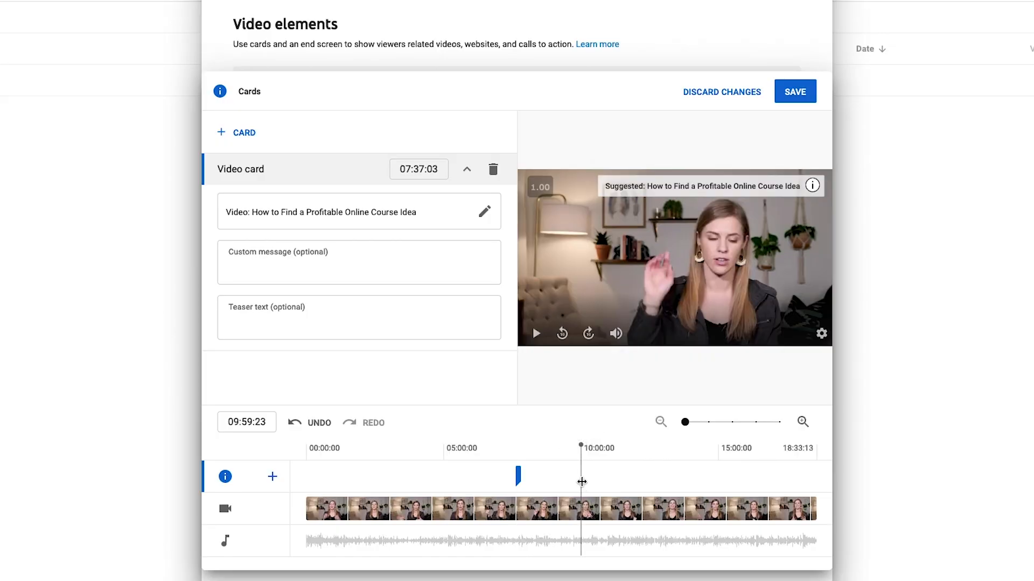
Step: Add a video card at 09:59:23 for "Do I Create a Course or Audience First?", searching your videos for "course"
left_click(237, 136)
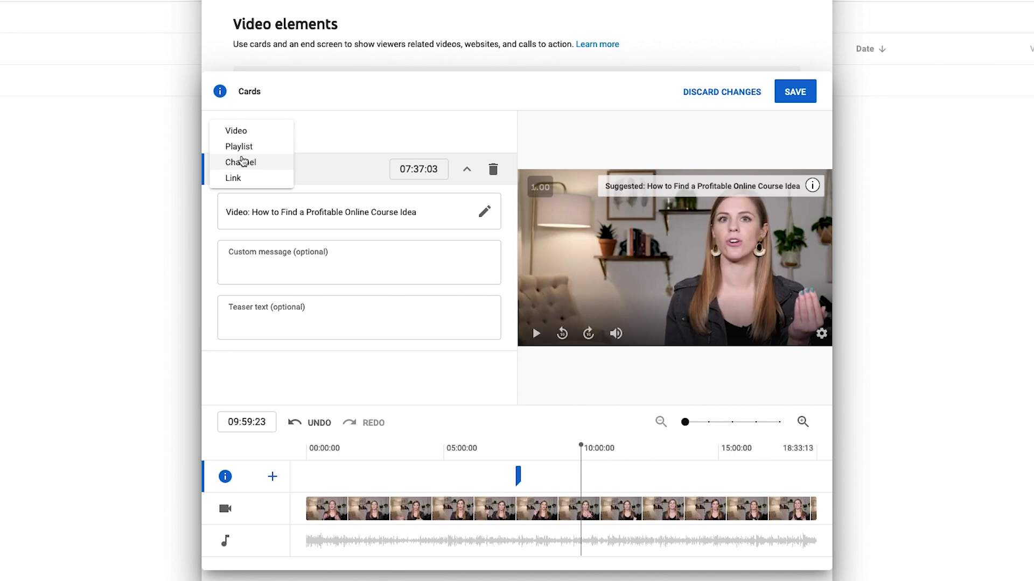
left_click(240, 133)
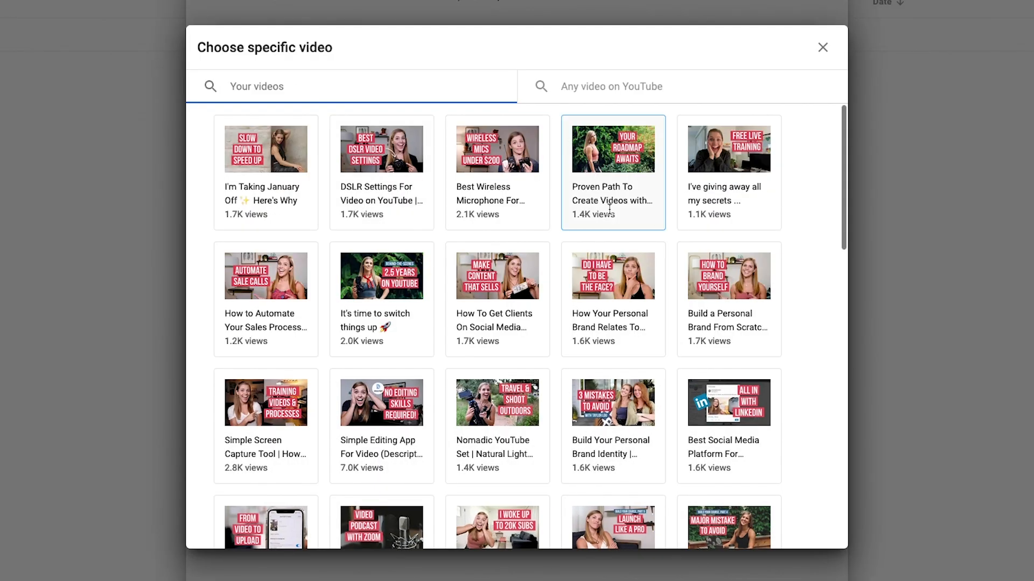
type("course")
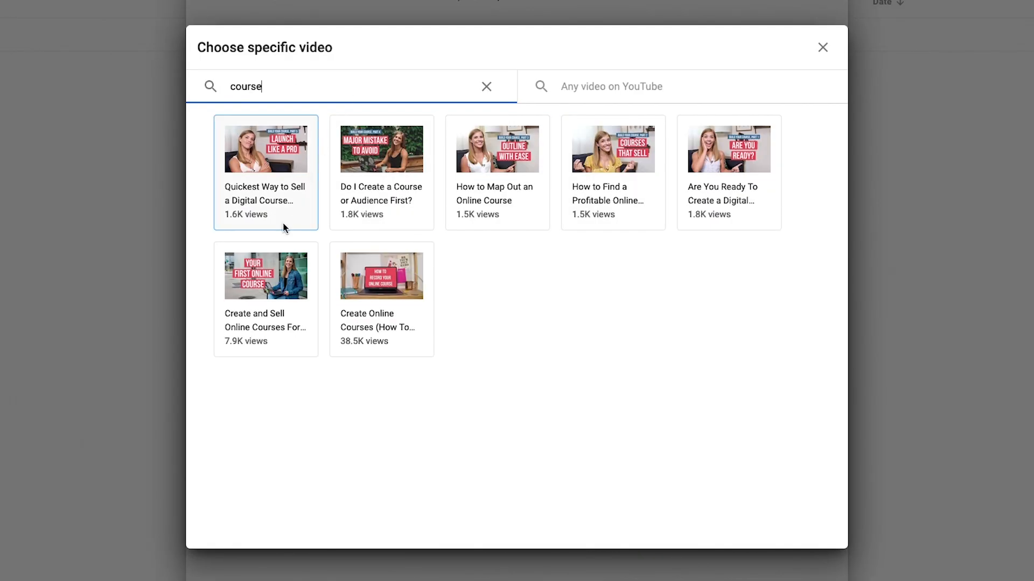
left_click(375, 220)
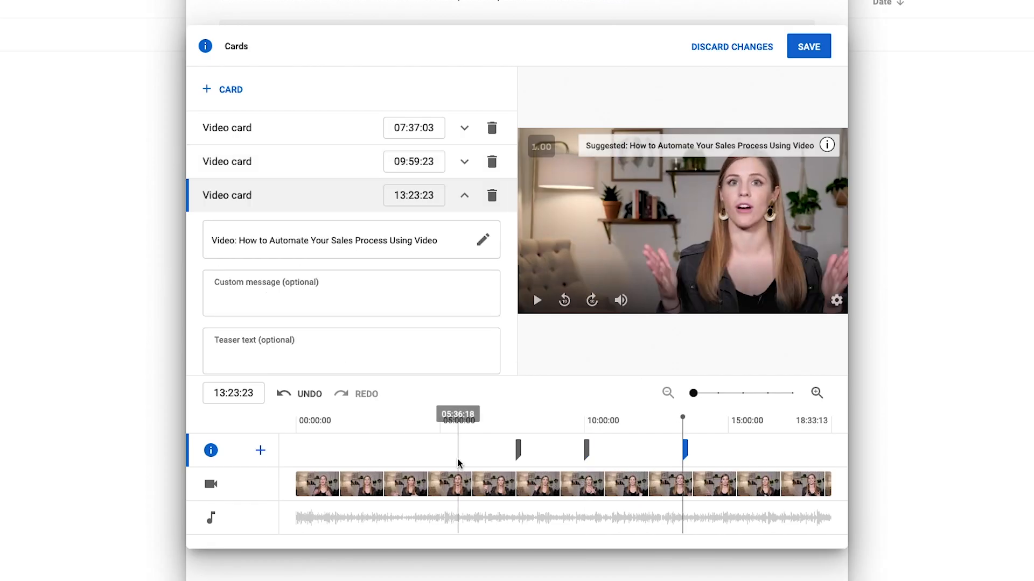
Step: Add a video card at 15:40:02 for the "Build a Personal Brand From Scratch" video, and save the cards
left_click(222, 89)
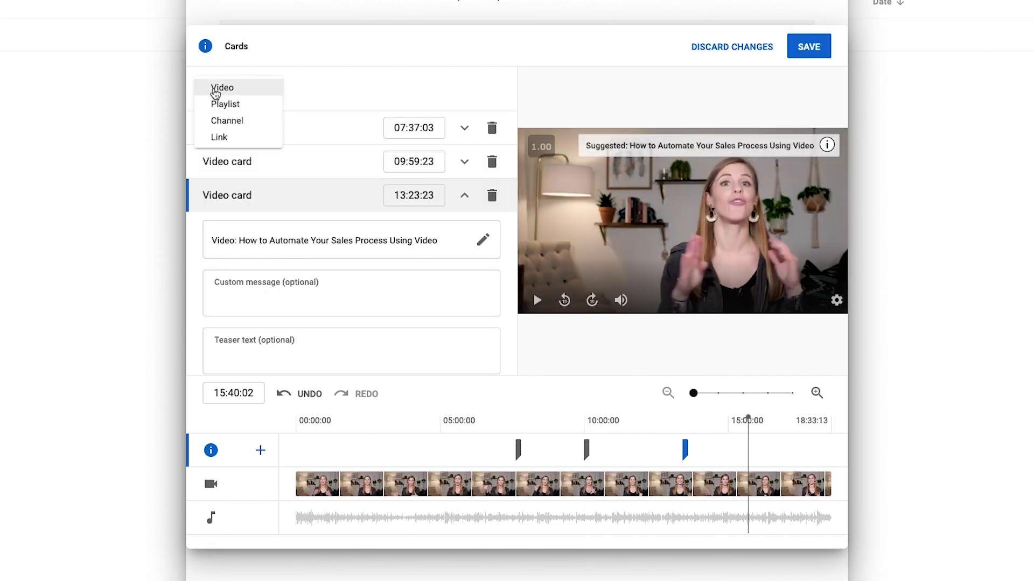
left_click(220, 86)
scroll(635, 339, "down", 2)
scroll(630, 337, "down", 1)
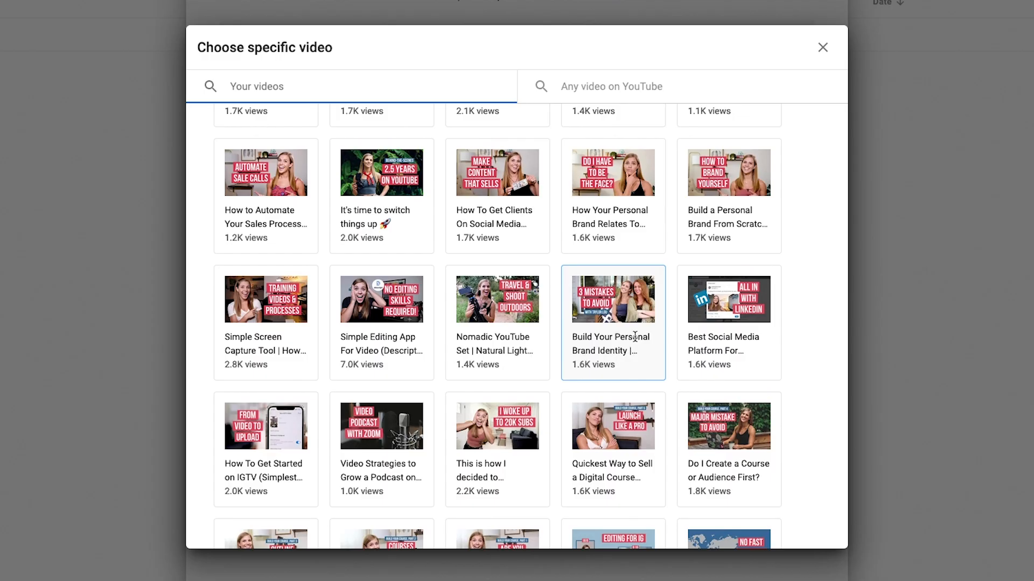
left_click(724, 210)
left_click(809, 47)
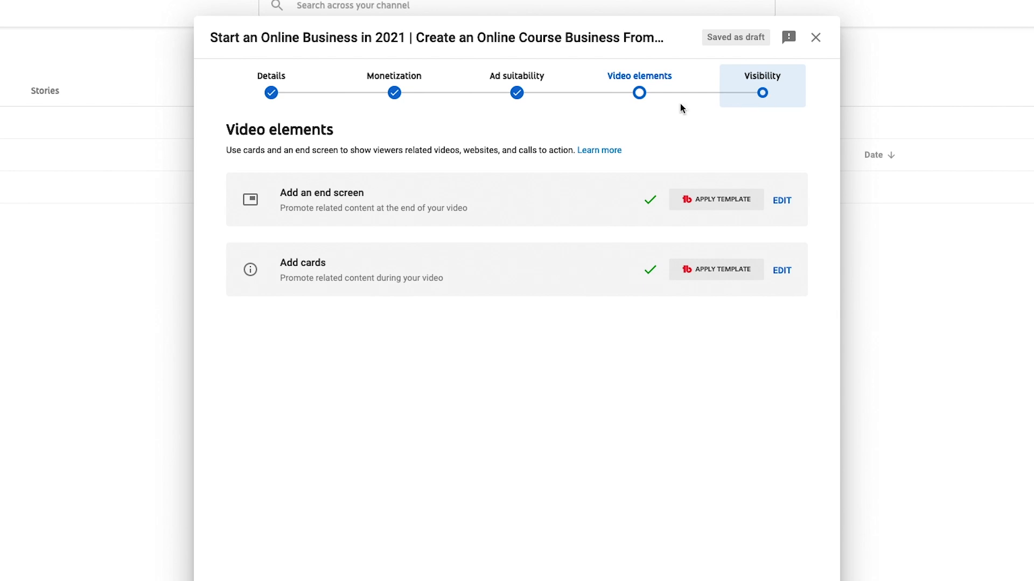
Step: Schedule the video to go public on Feb 2, 2021 at 7:00 AM
left_click(760, 92)
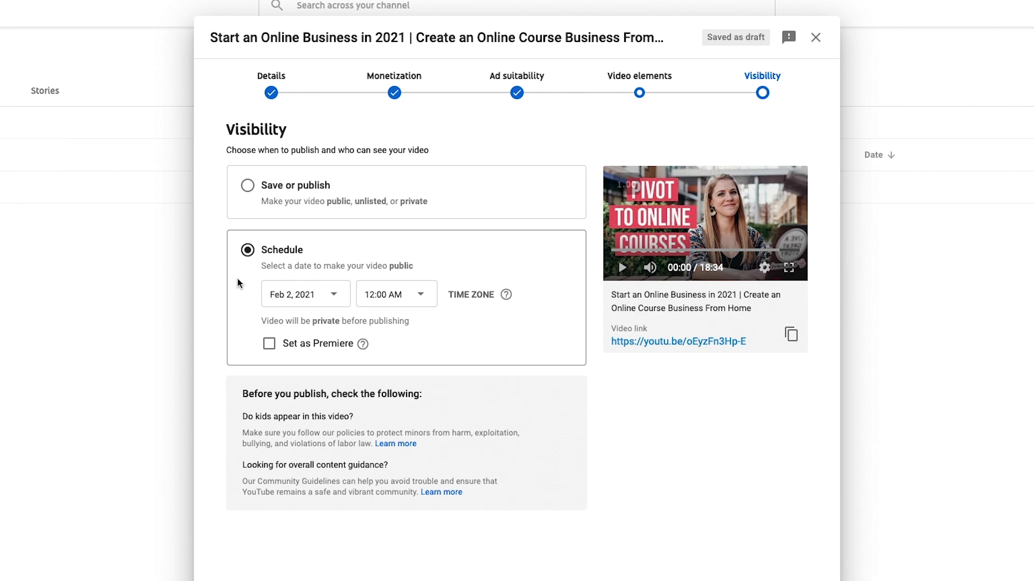
left_click(410, 295)
scroll(404, 455, "down", 5)
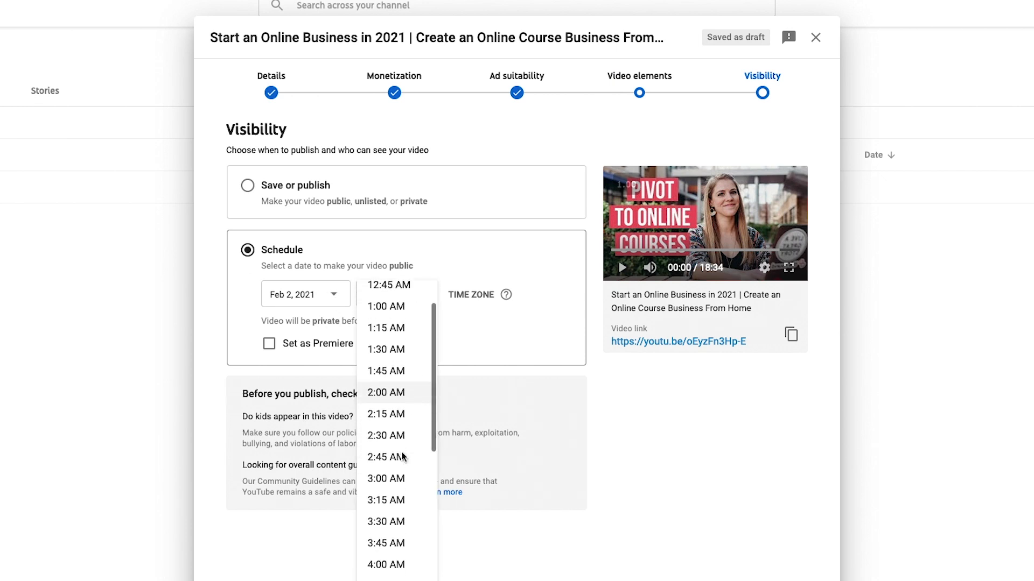
scroll(405, 458, "down", 7)
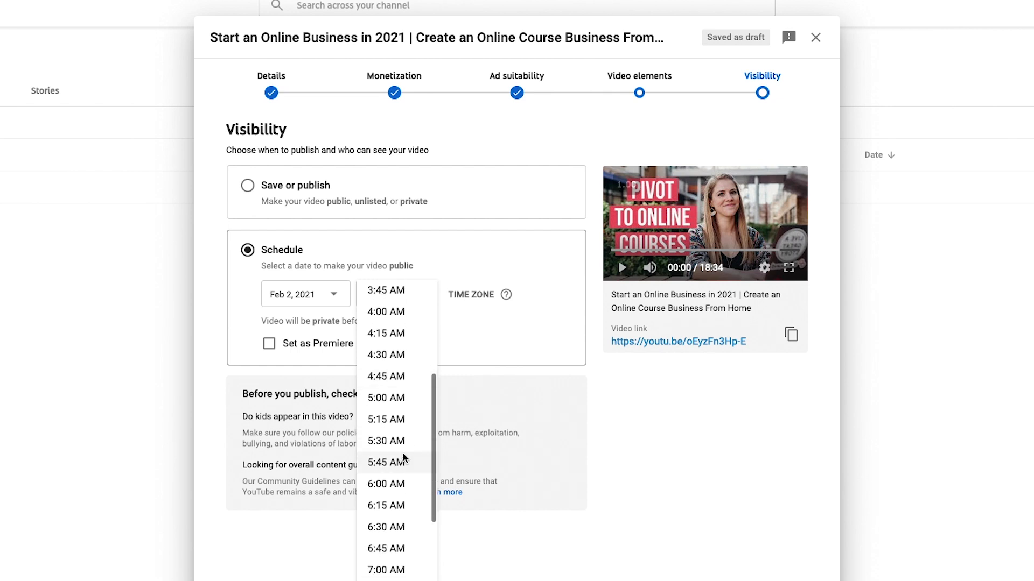
scroll(403, 454, "down", 1)
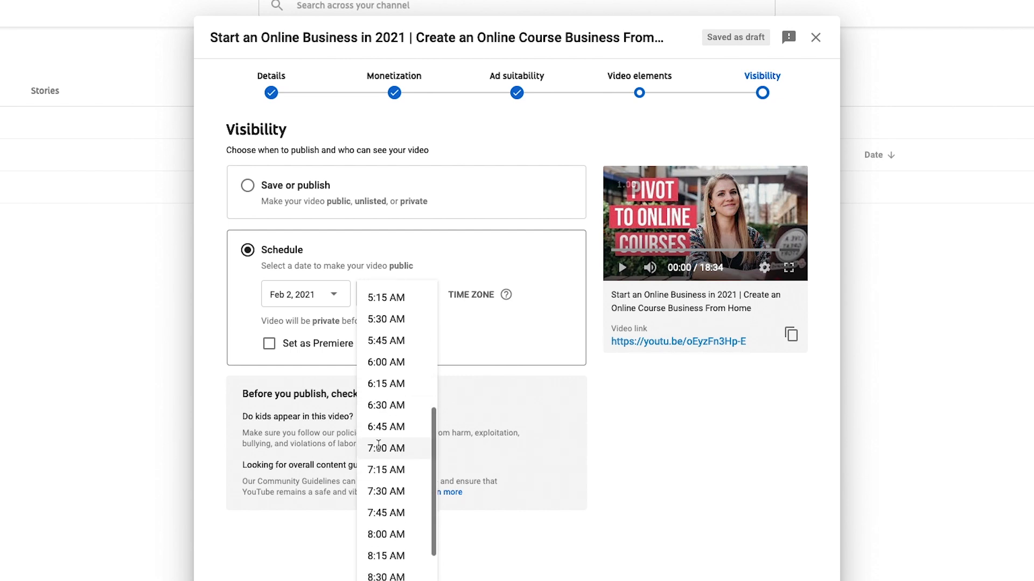
left_click(384, 449)
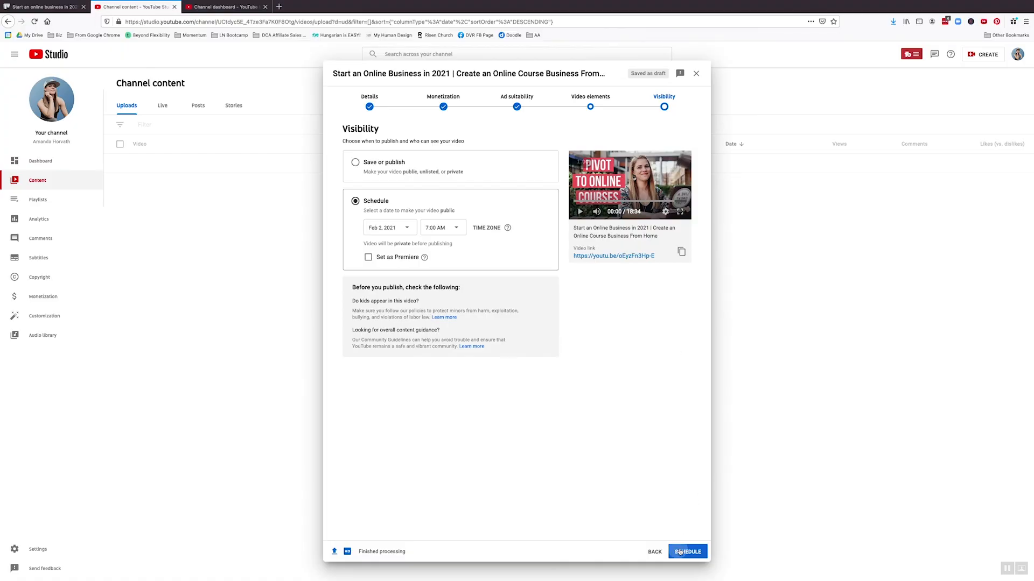
left_click(680, 552)
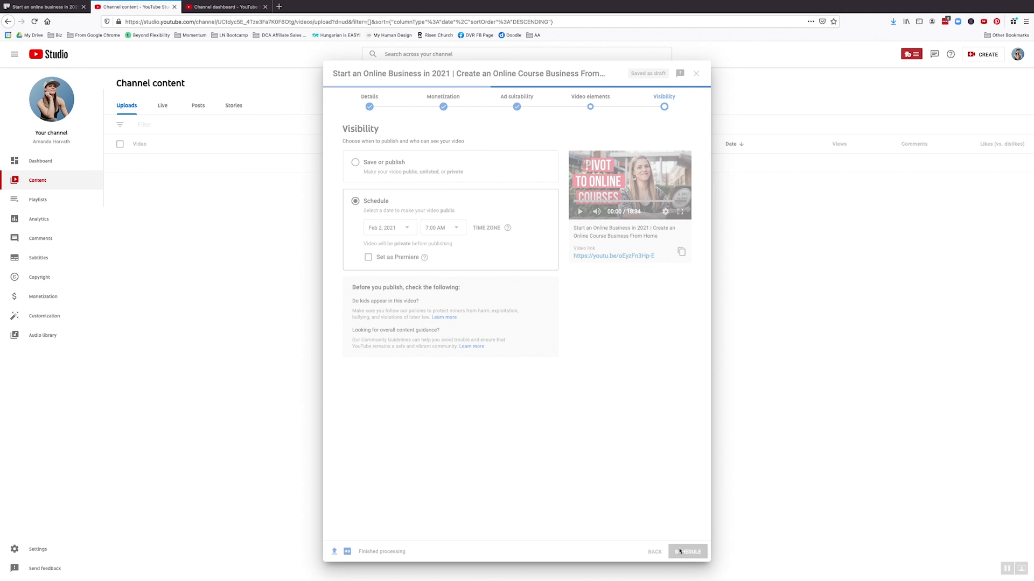